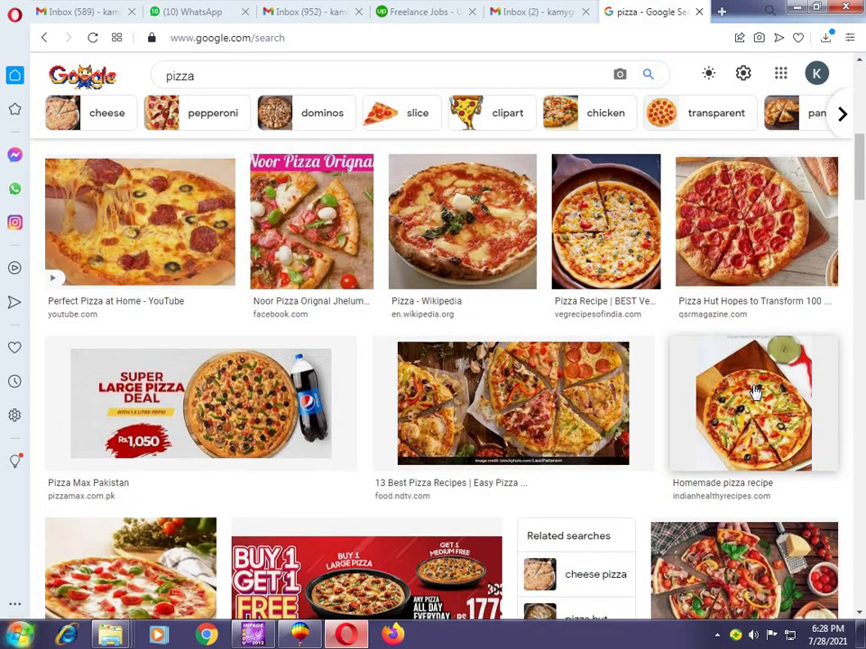
- Browse the pizza image results, open the NDTV Food "13 Best Pizza Recipes" picture and copy the image
scroll(755, 390, up, 2)
scroll(751, 411, up, 1)
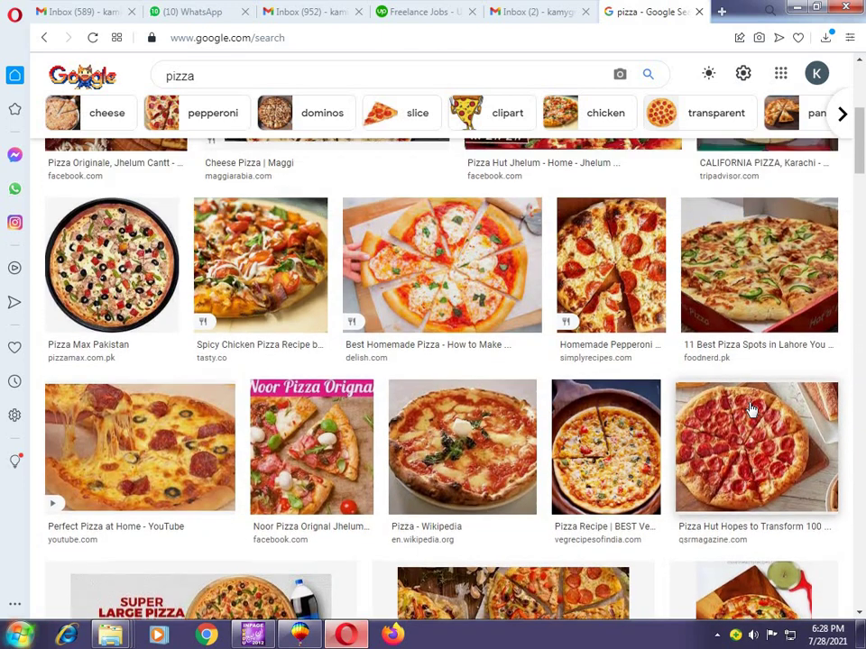
scroll(751, 410, down, 2)
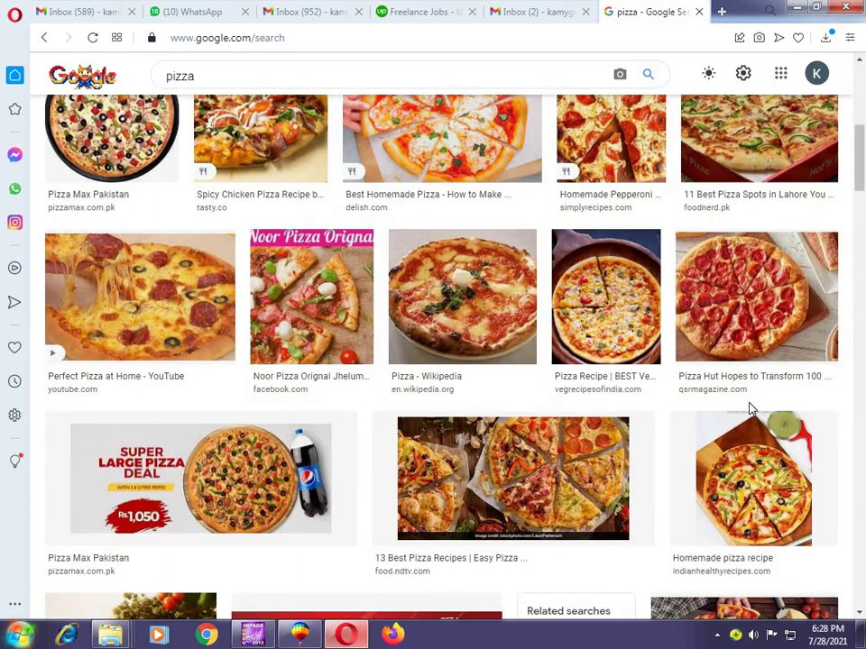
scroll(751, 410, up, 4)
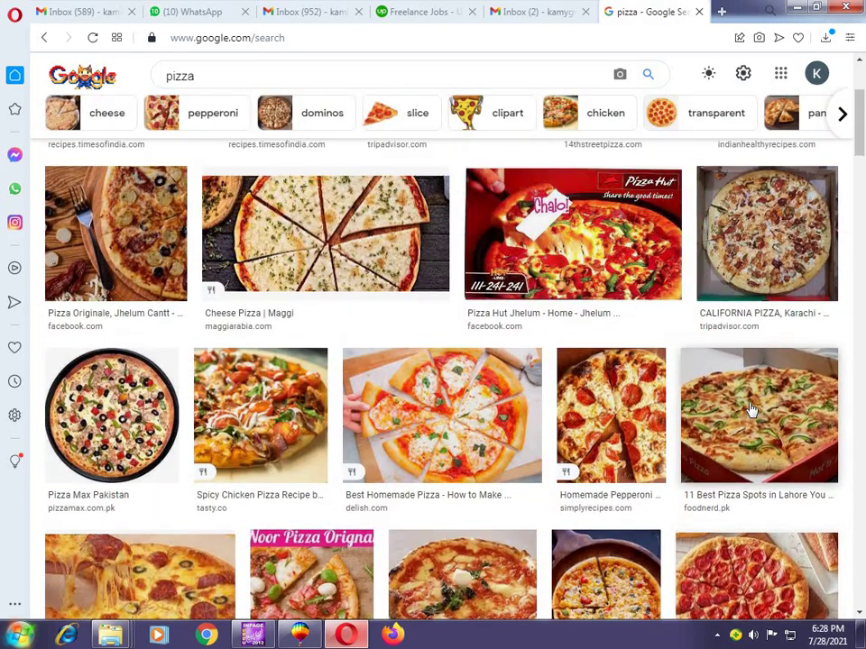
scroll(751, 410, up, 3)
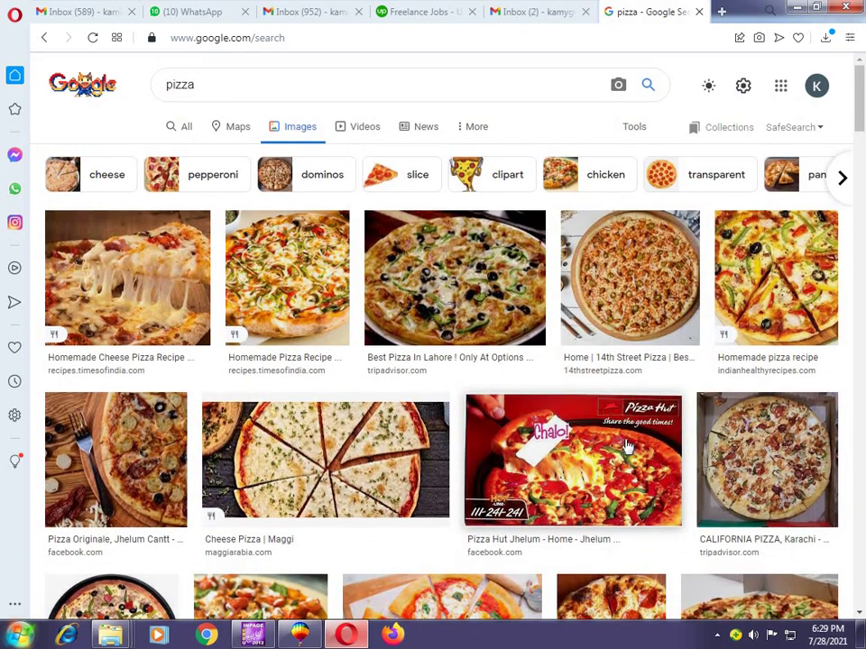
scroll(627, 446, down, 5)
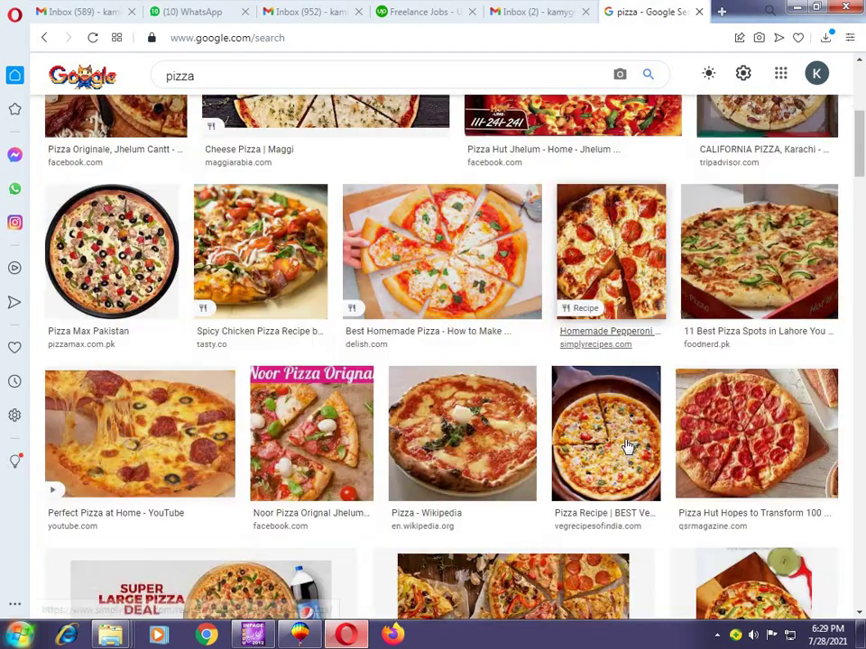
scroll(627, 446, down, 2)
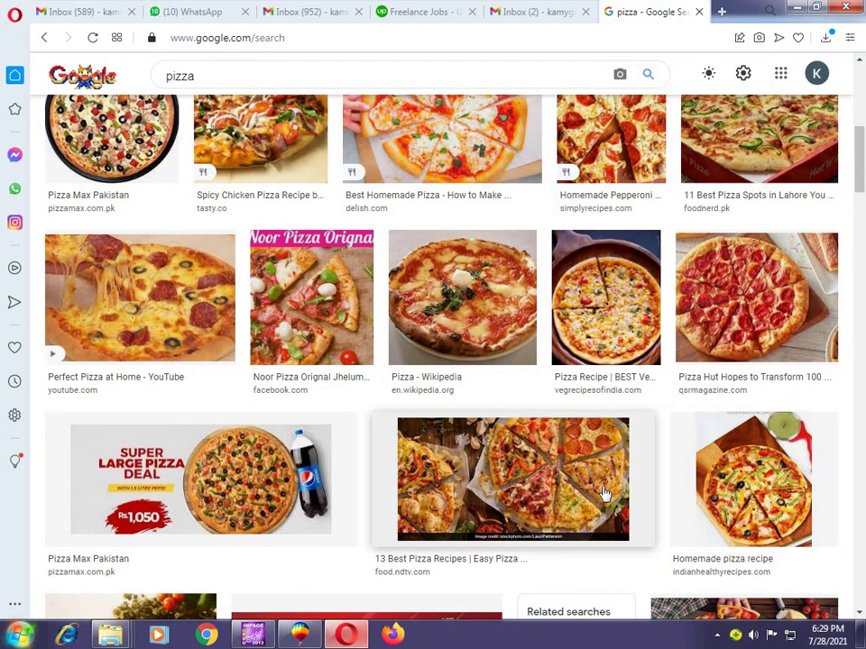
click(604, 494)
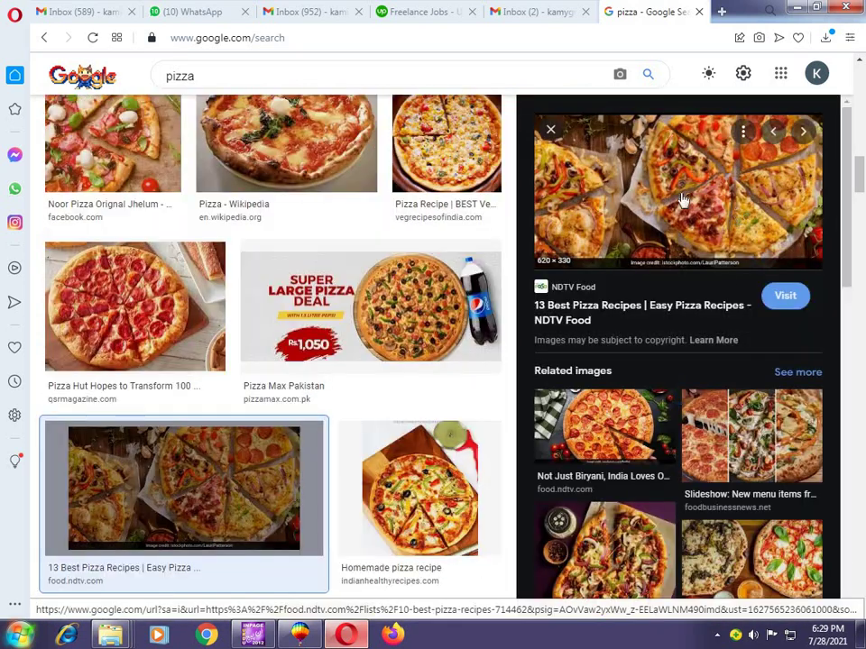
right_click(680, 193)
click(595, 387)
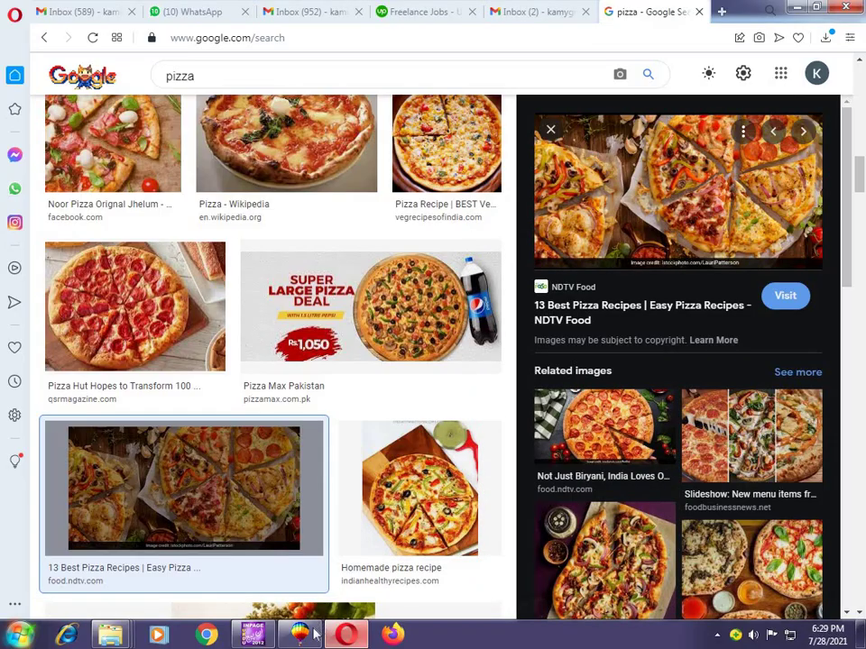
- Switch to CorelDRAW and draw a rectangle about 6.15 inches wide by 6.26 inches high on the page
click(309, 634)
click(13, 164)
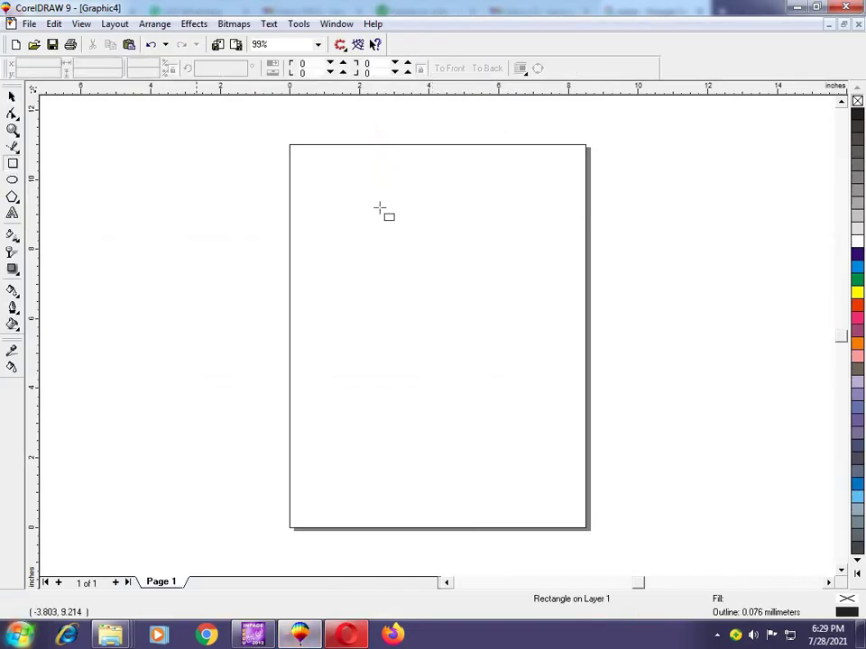
mouse_move(322, 194)
mouse_down()
mouse_move(495, 379)
mouse_move(537, 410)
mouse_up()
key(space)
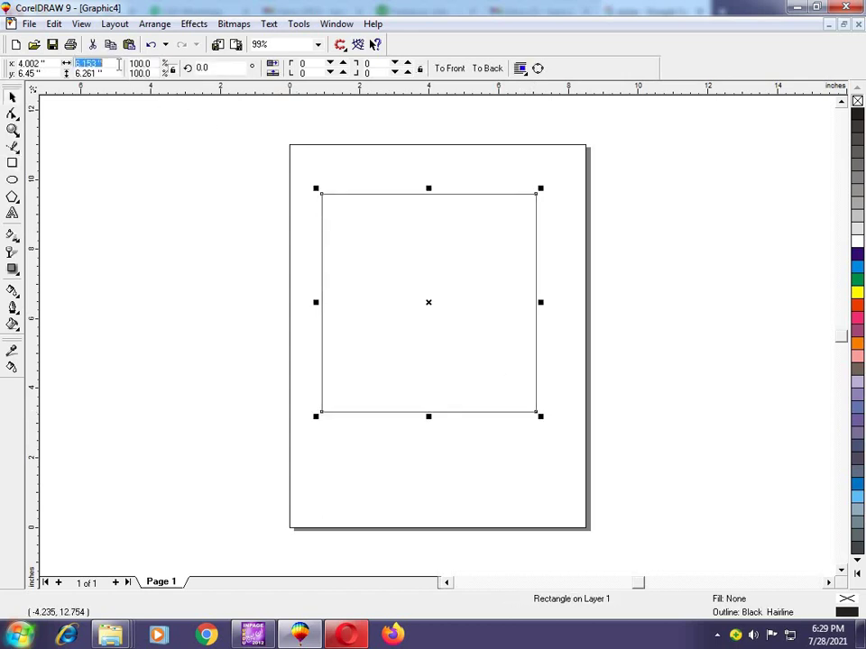
- Set the rectangle's size to 6 inches wide by 5 inches high
key(Tab)
text(5)
key(Return)
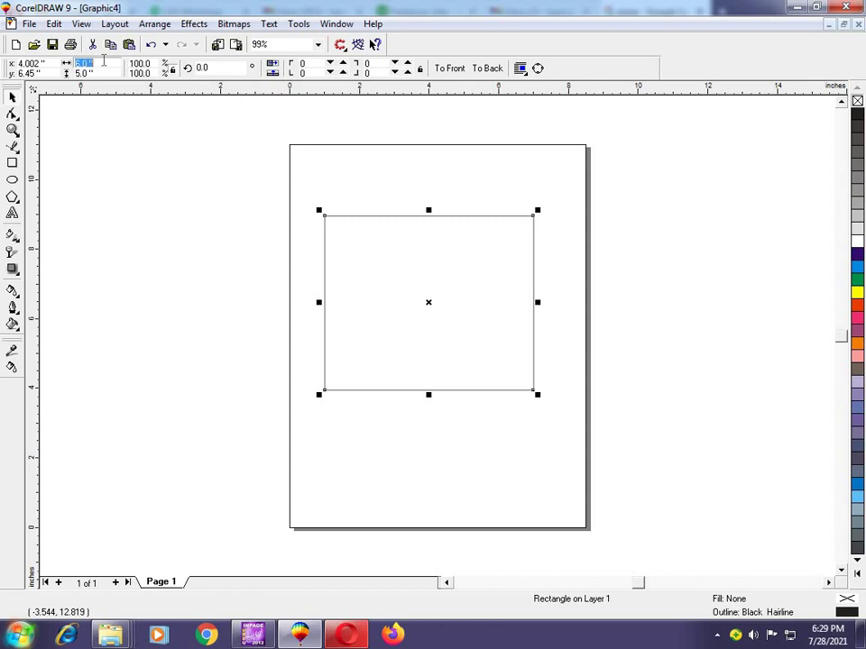
- Set the rectangle to 5 inches wide by 6 inches high and centre it on the page
text(5)
key(Tab)
text(6)
key(Return)
key(p)
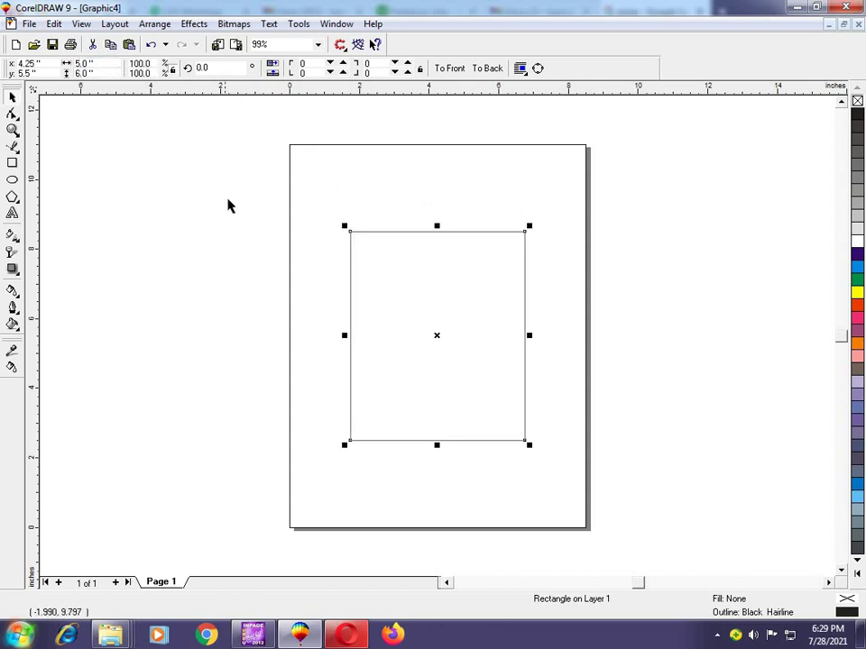
- Paste the copied pizza image and crop off the image credit strip along its lower edge with the Shape tool
key(F4)
key(F3)
key(ctrl+v)
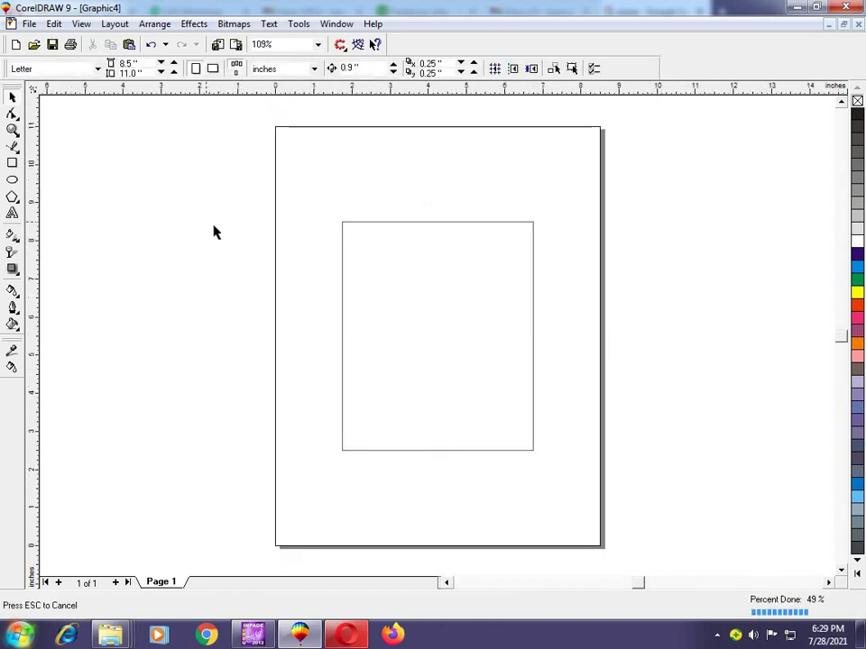
click(12, 114)
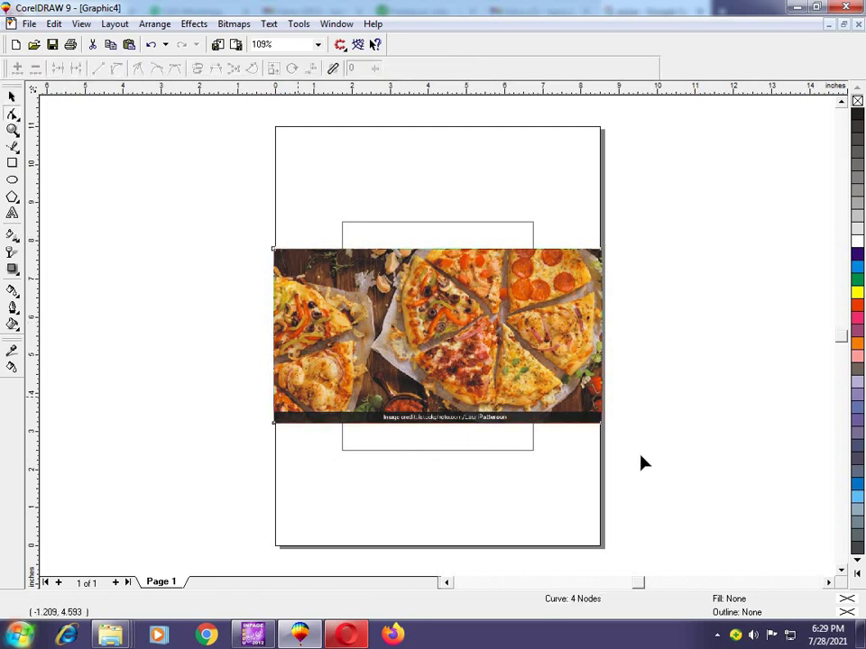
drag(603, 422, 605, 410)
key(space)
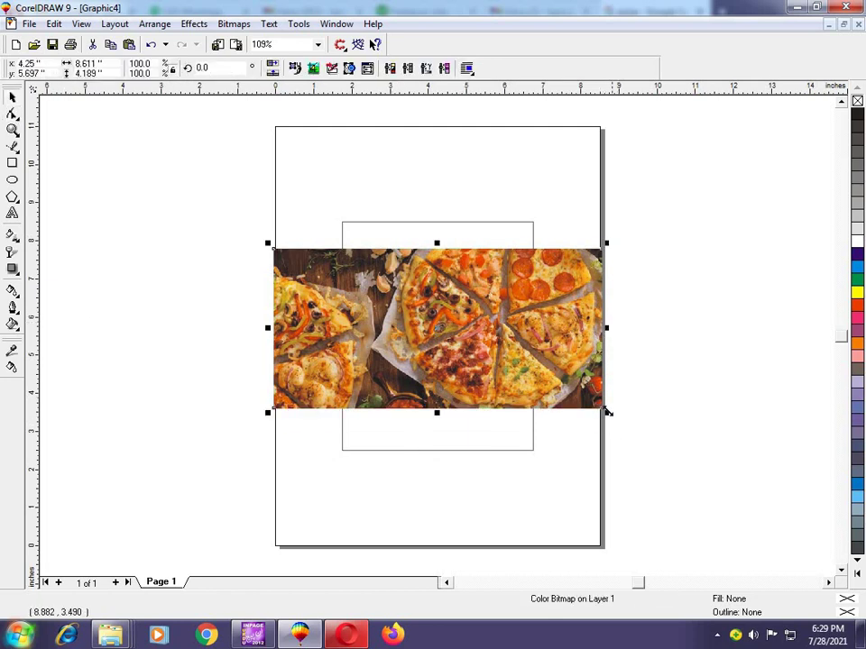
- Scale the pizza image down proportionally about its centre in repeated steps to about 4.86 inches wide
key(ctrl+r)
key(ctrl+r)
key(ctrl+r)
key(ctrl+r)
key(ctrl+r)
key(ctrl+r)
key(ctrl+r)
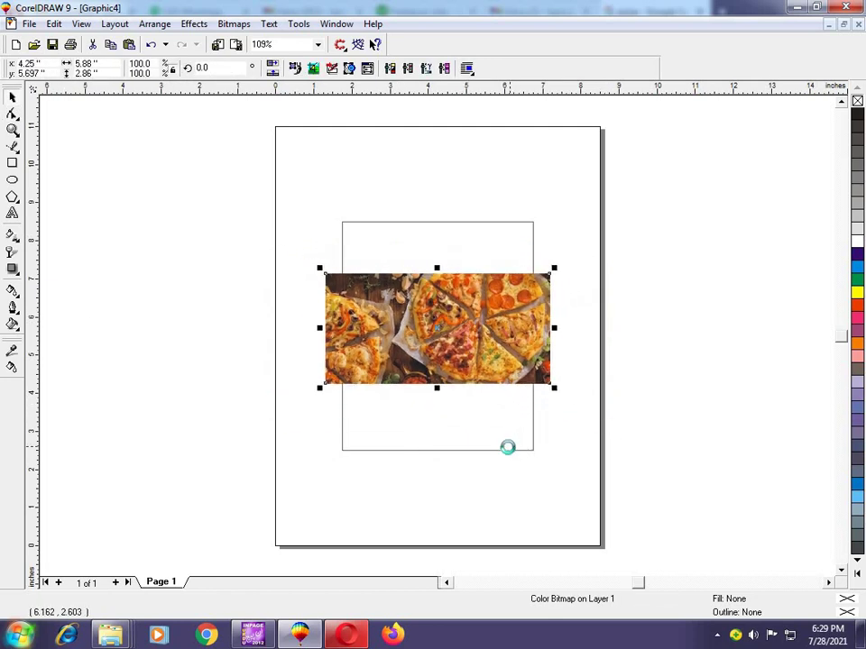
- Align the pizza image to the rectangle's top edge and set the image's width to 5 inches
shift+click(506, 450)
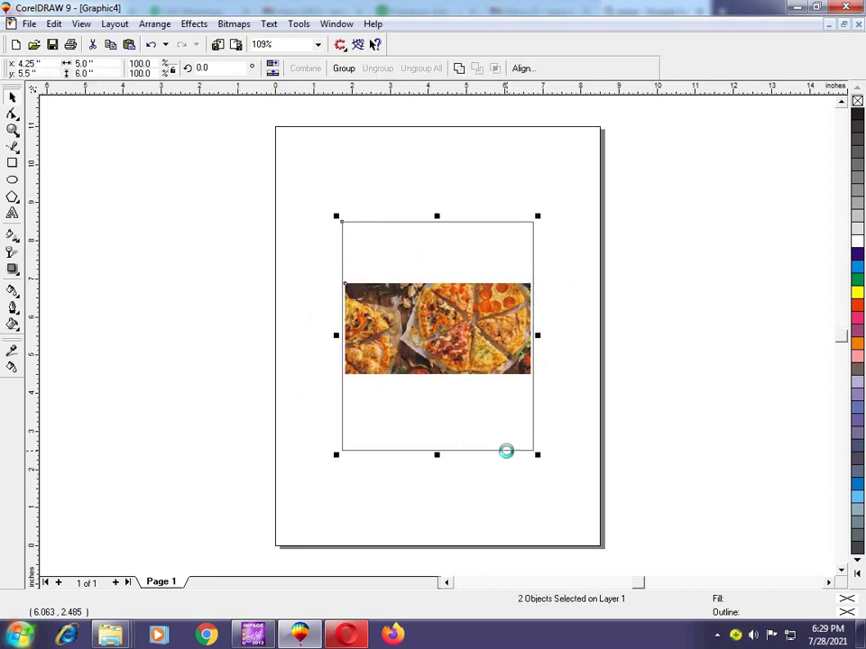
key(t)
key(shift+F2)
click(397, 261)
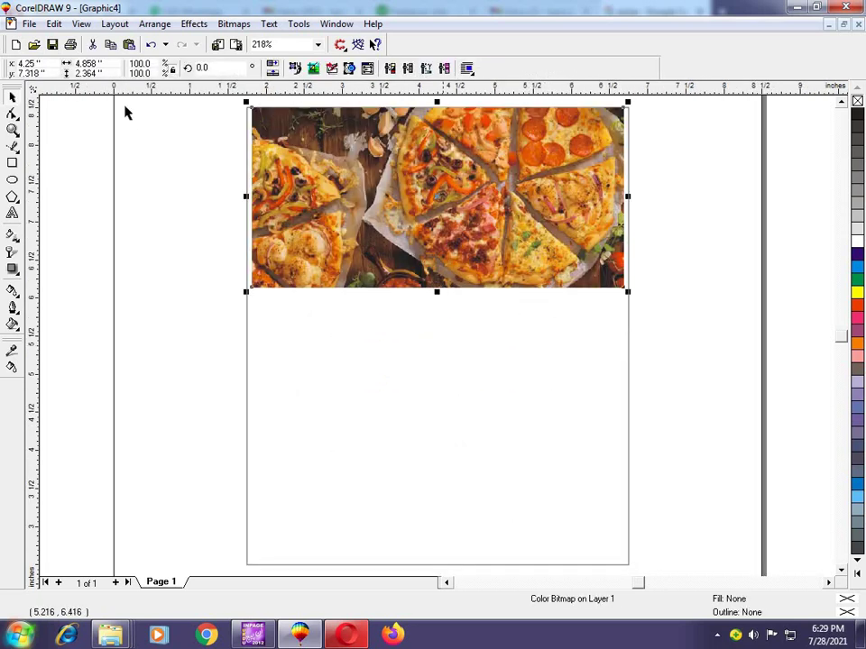
text(5)
key(Return)
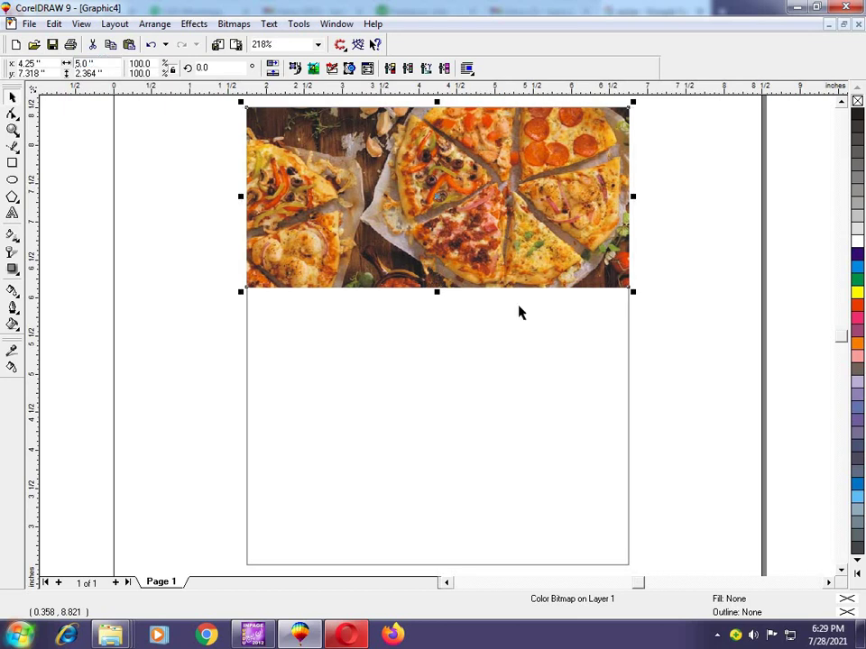
shift+click(629, 319)
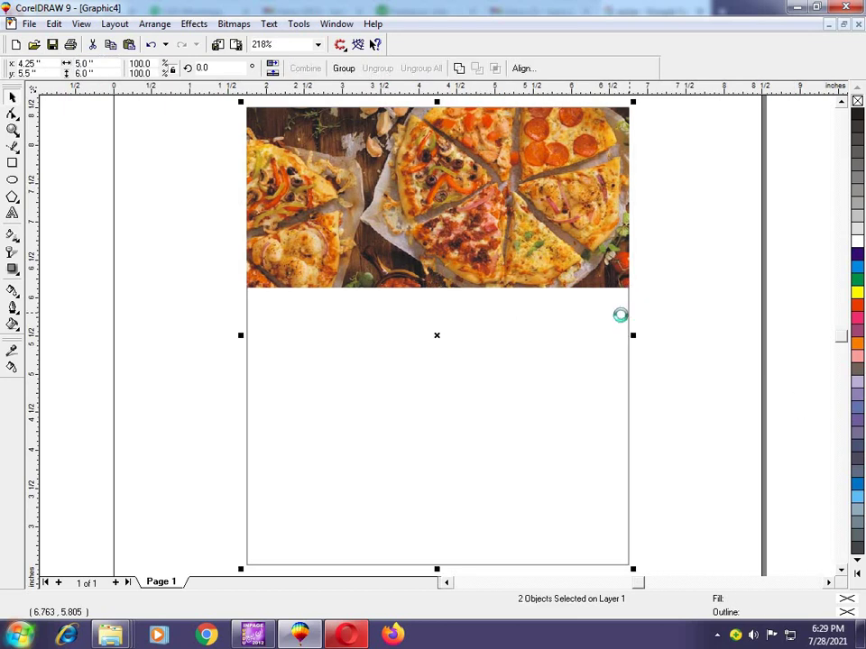
- Stretch the pizza image downward to about 2.82 inches high, keeping its top edge in place
click(438, 291)
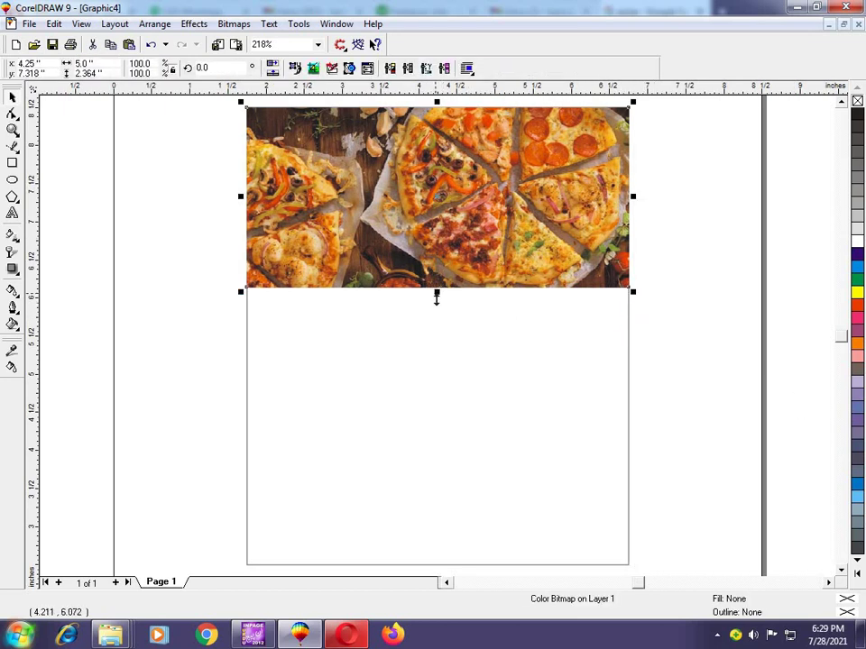
drag(437, 296, 582, 345)
click(631, 361)
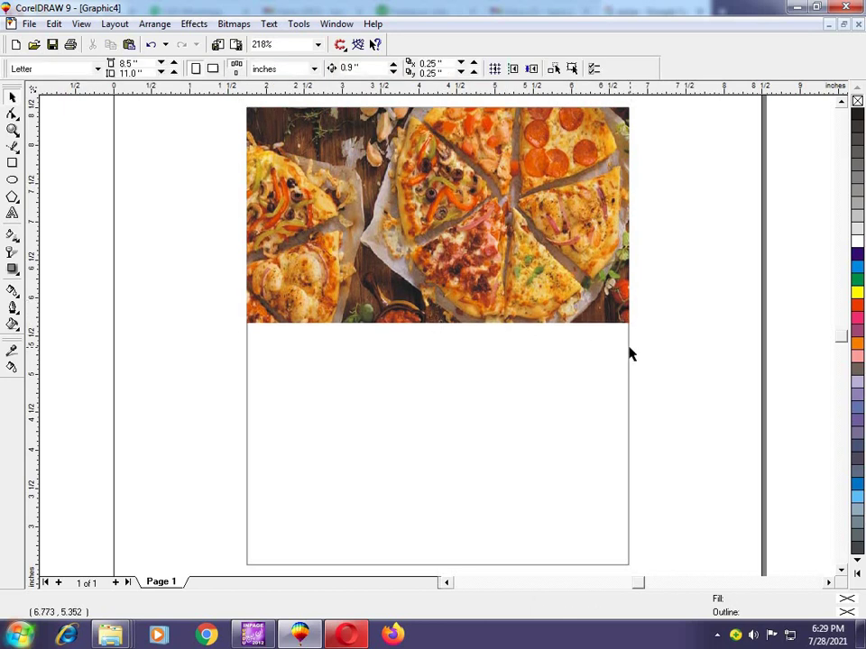
- Fill the rectangle behind the pizza image with the 100C100M100Y100K black from the end of the colour palette
click(630, 354)
click(856, 572)
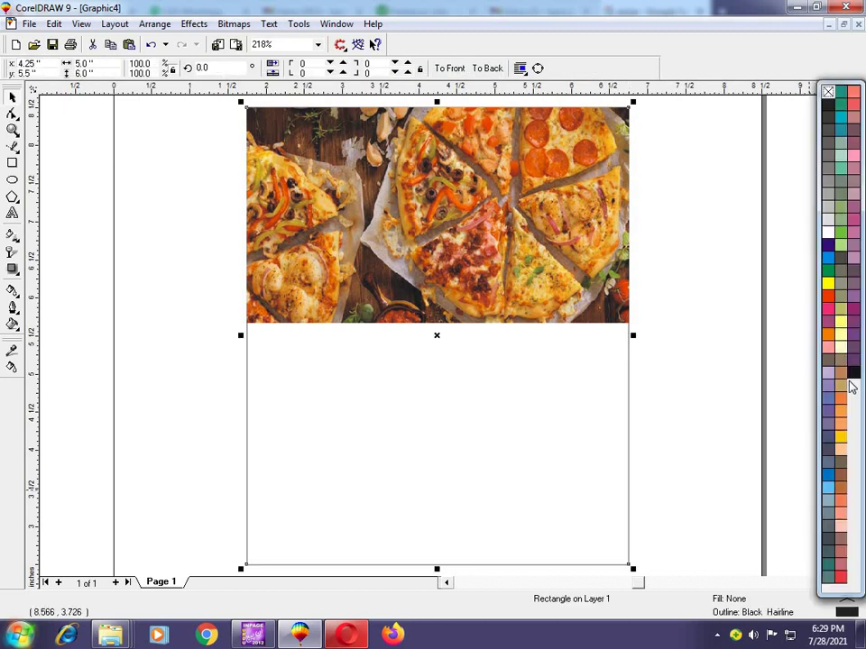
click(852, 372)
click(633, 371)
click(535, 298)
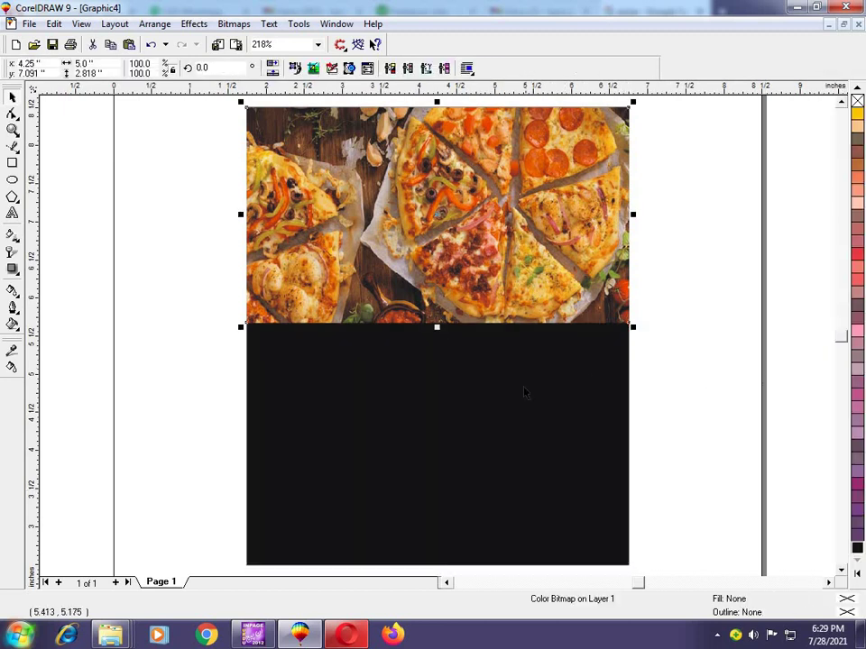
- Create a strip about 0.06 inches high from a copy of the black rectangle along the image's lower edge and fill it Deep Yellow
click(516, 409)
drag(437, 101, 437, 315)
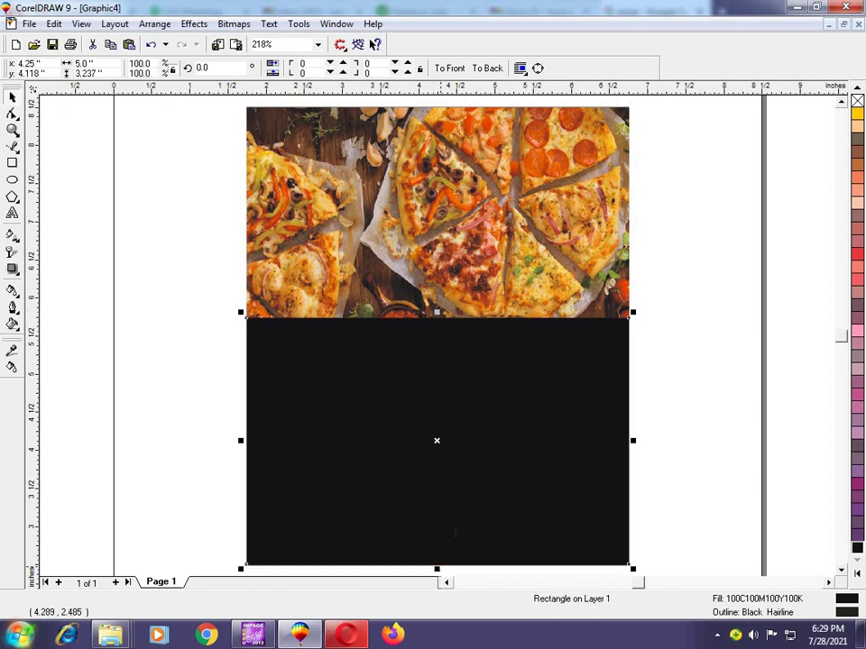
drag(424, 570, 437, 321)
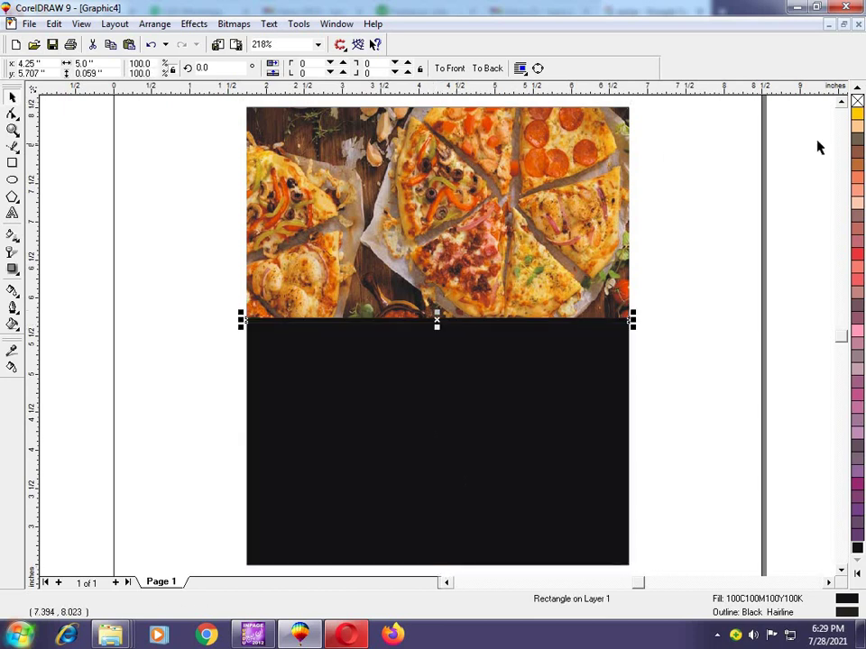
click(858, 115)
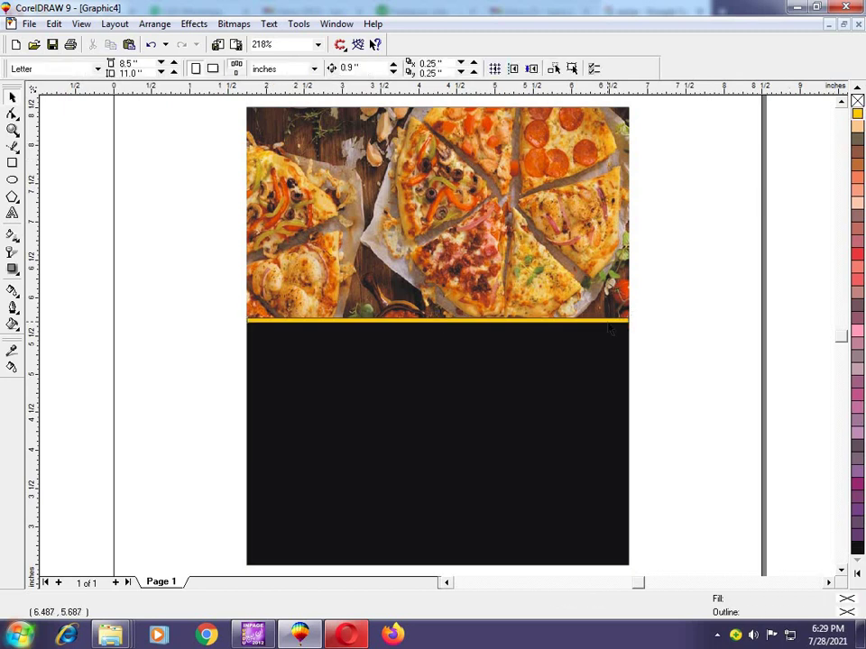
- Give the thin strip a custom linear fountain fill running from deep yellow to red
key(F11)
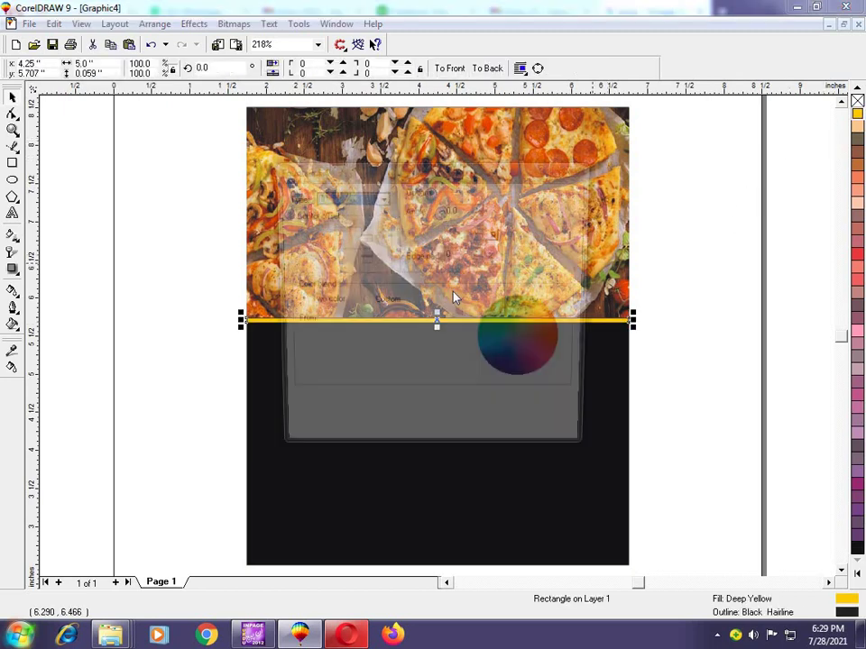
click(364, 302)
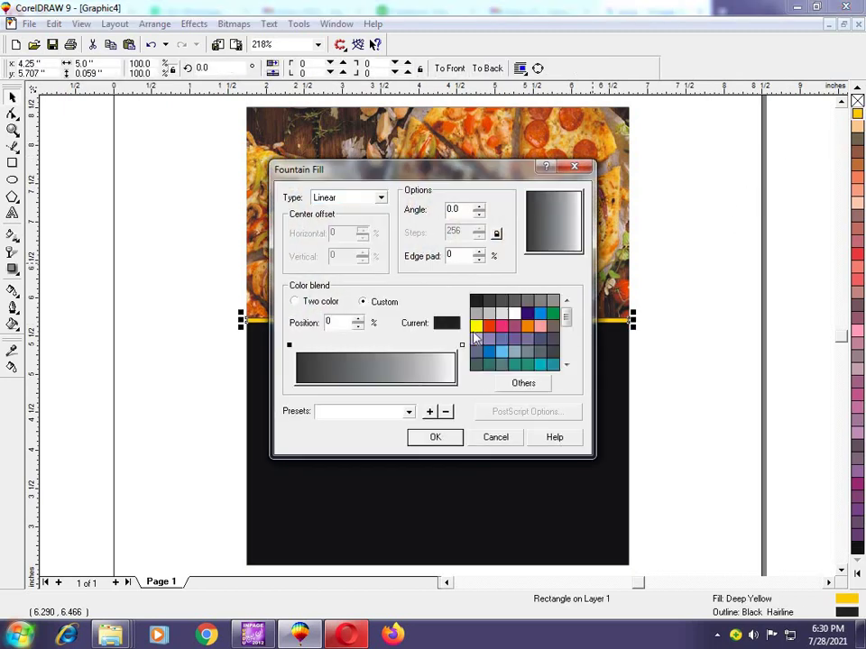
drag(567, 328, 569, 352)
click(569, 351)
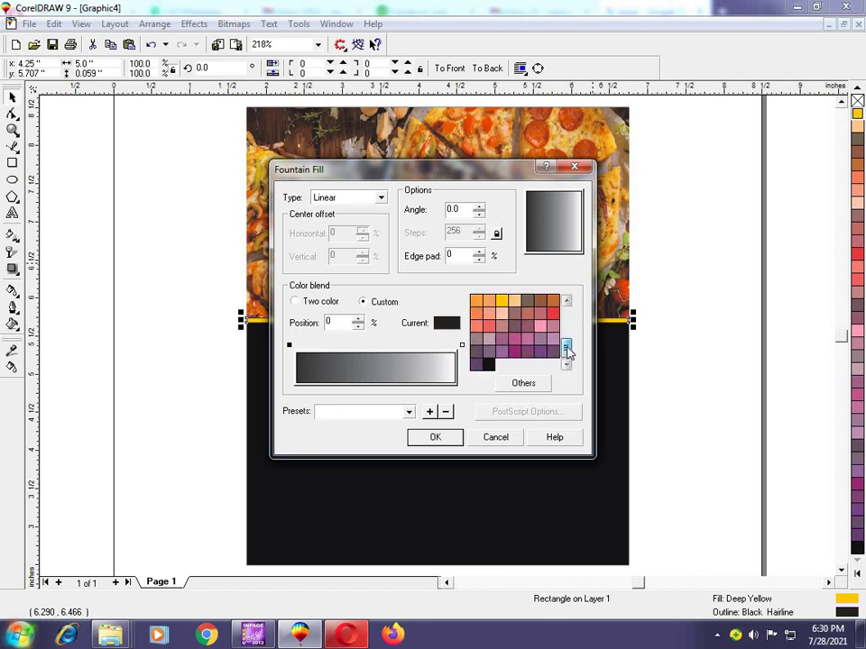
click(501, 301)
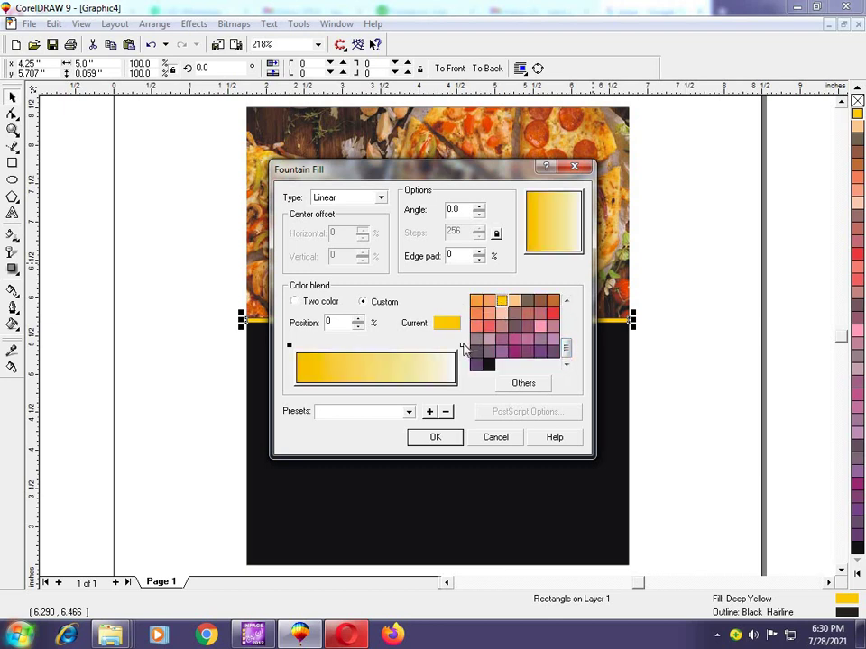
click(462, 346)
click(553, 313)
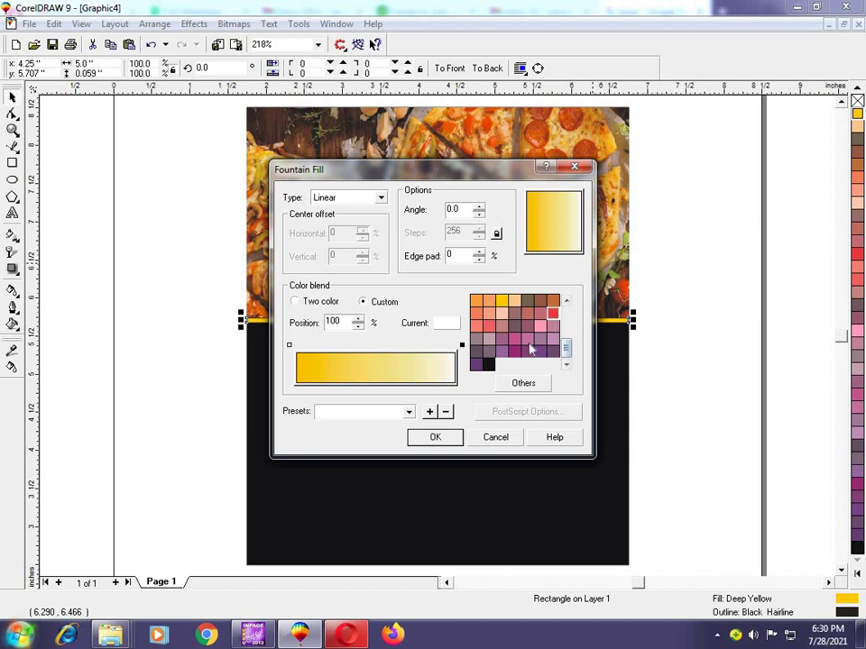
click(436, 437)
click(667, 403)
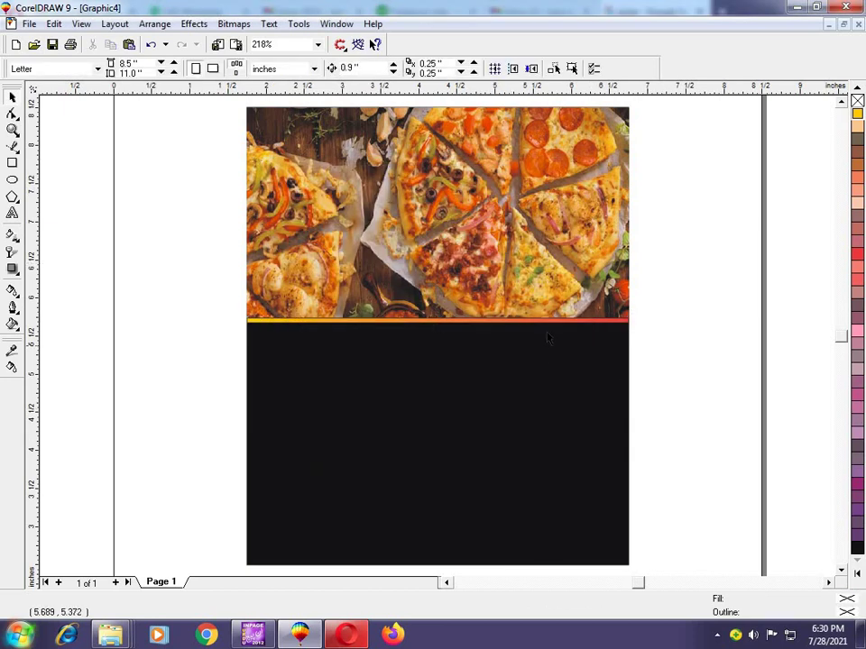
- Try repeating the yellow-to-red fountain fill on the large black rectangle, undo it and select the thin strip
click(497, 322)
click(436, 361)
key(ctrl+r)
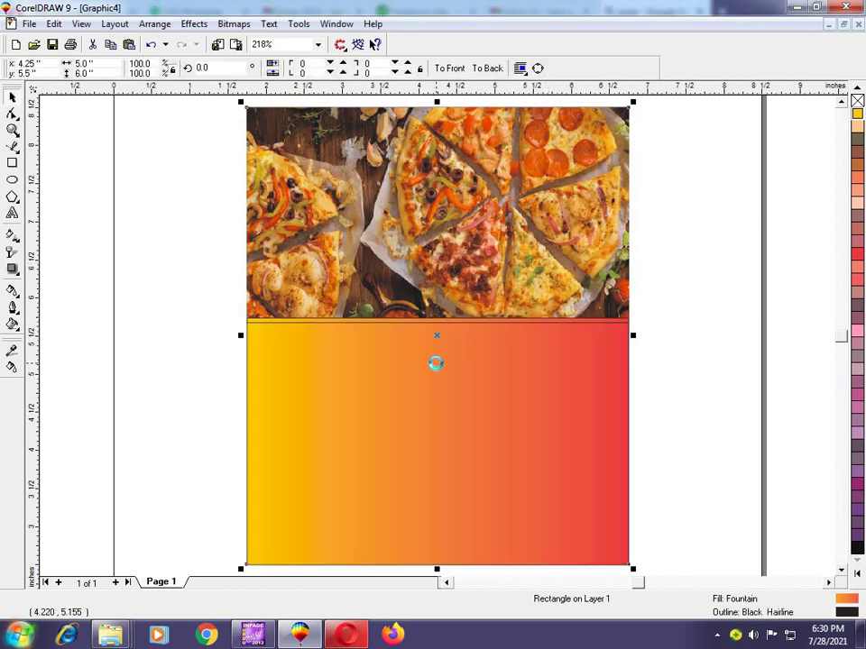
key(ctrl+z)
click(573, 317)
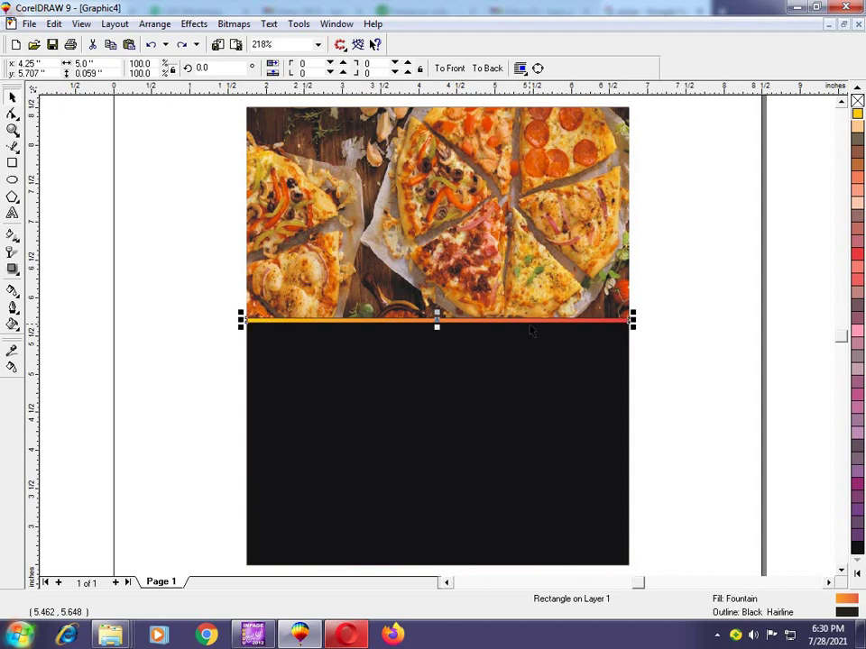
- Remove the thin strip's outline and place a copy of the strip along the black rectangle's lower edge
right_click(858, 102)
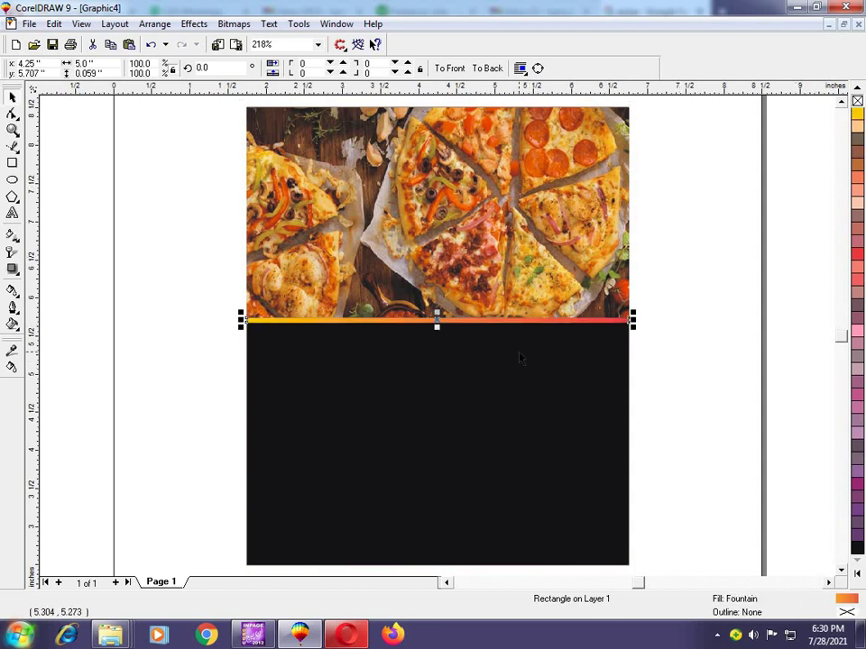
drag(501, 322, 494, 382)
right_click(494, 383)
shift+click(459, 439)
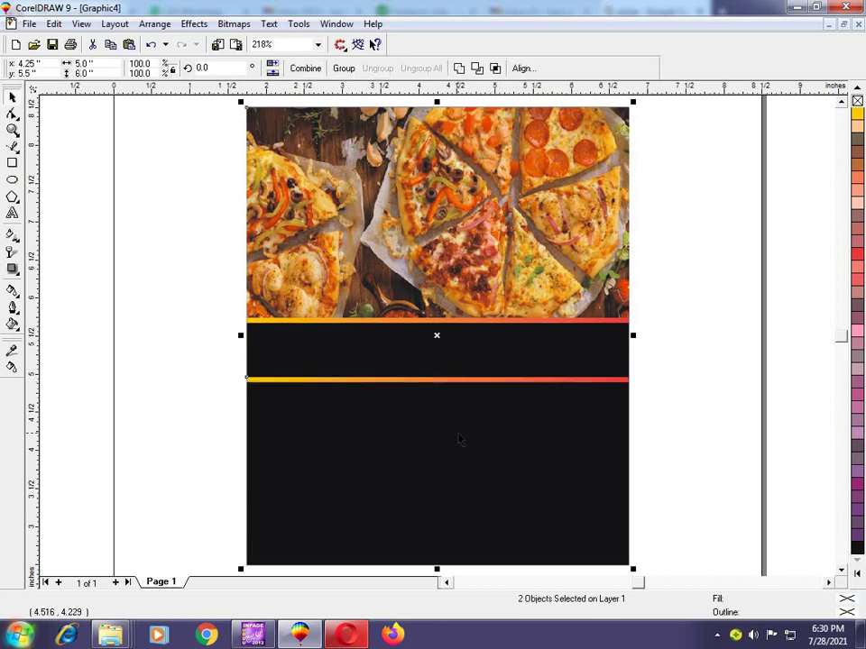
key(b)
- Raise the lower strip's height to about 0.23 inches and mirror it horizontally
click(719, 435)
click(439, 561)
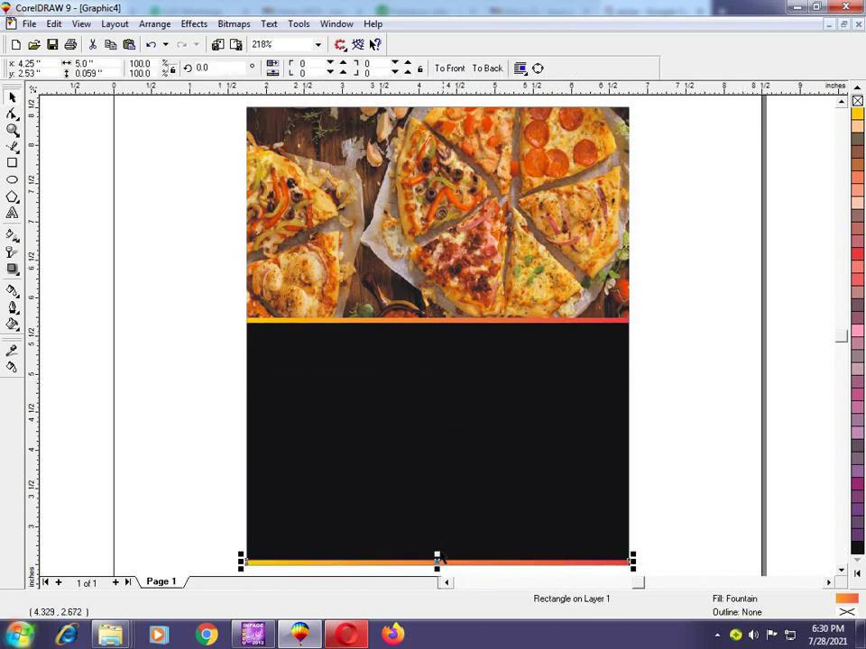
drag(436, 556, 437, 541)
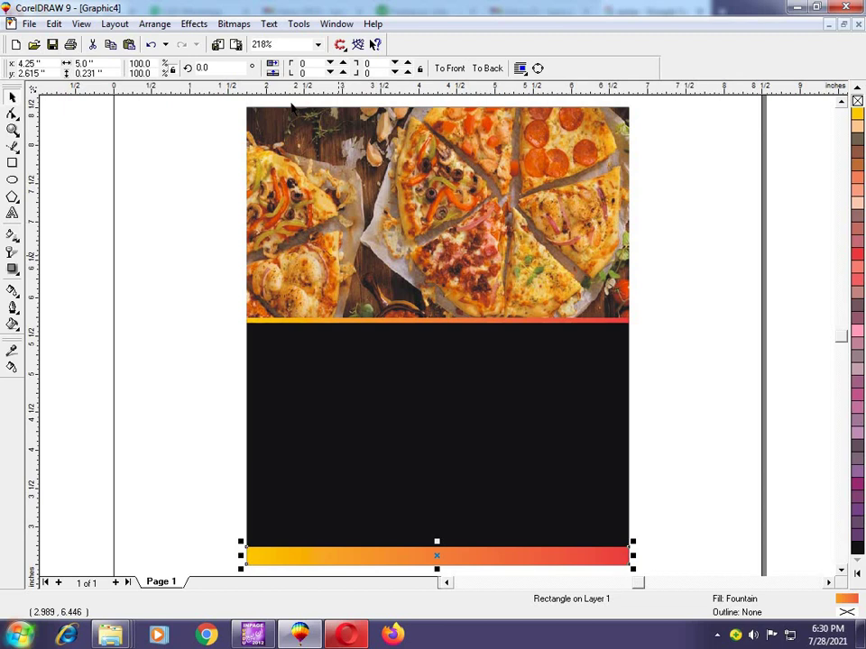
click(272, 64)
click(709, 379)
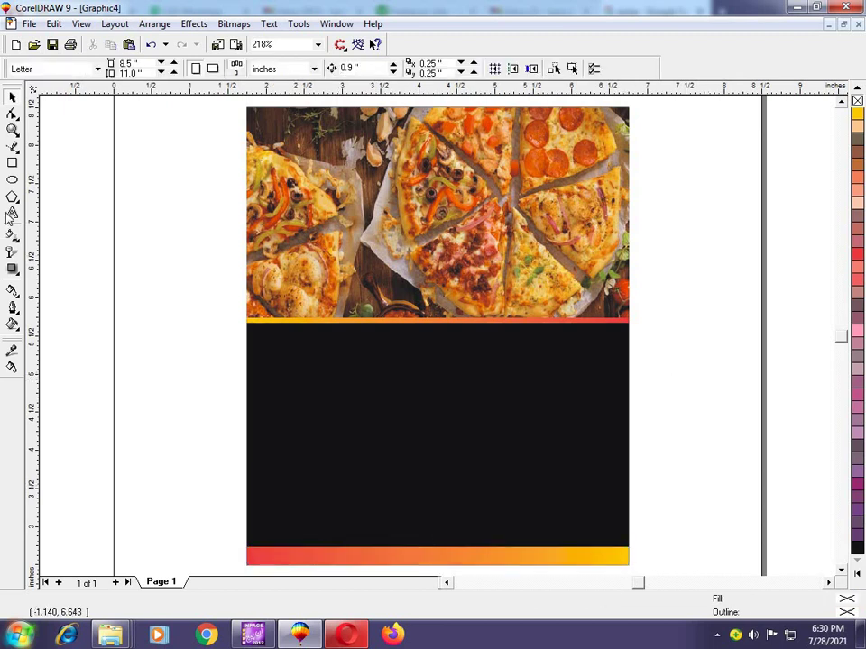
- Add the artistic text SPECIAL PIZZA and centre it horizontally in the upper part of the black area
click(12, 213)
click(86, 254)
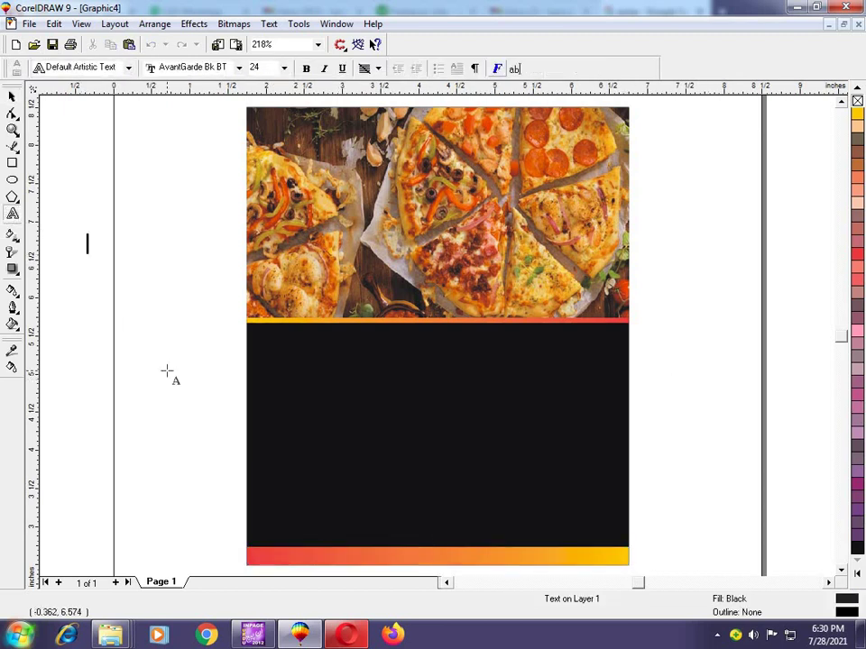
text(SPECI)
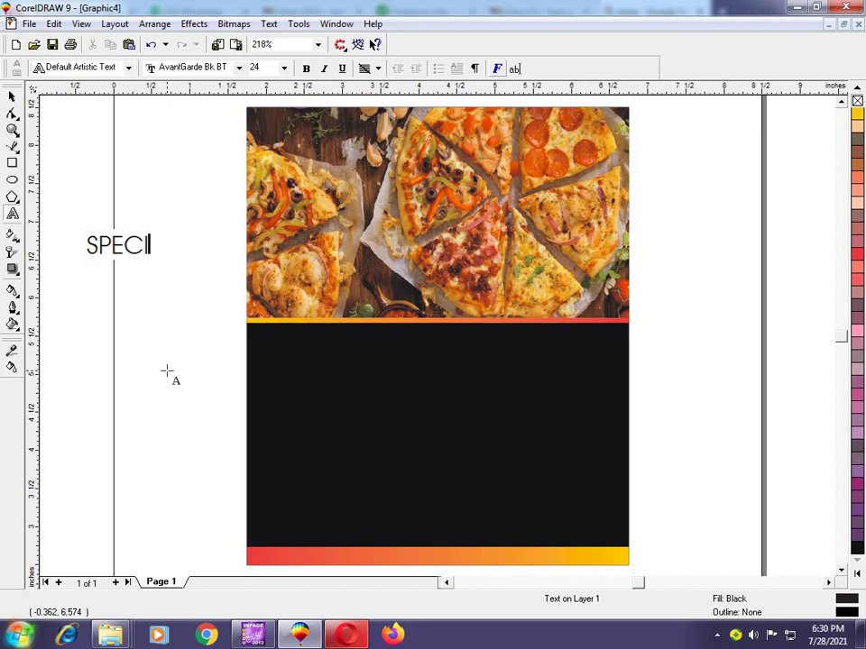
text(AL PIZZ)
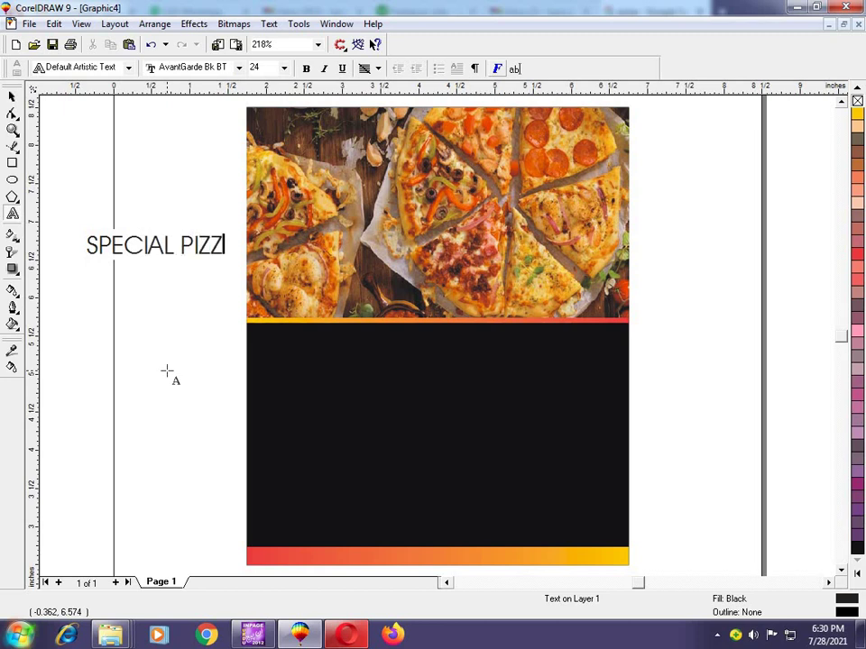
key(ctrl+space)
drag(188, 250, 477, 397)
shift+click(481, 425)
key(c)
shift+click(481, 426)
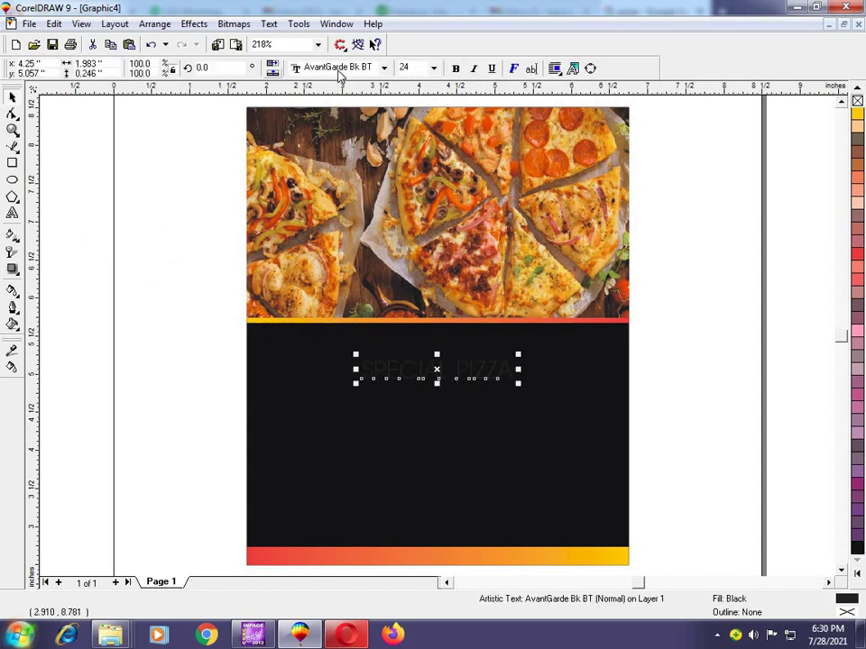
- Set the SPECIAL PIZZA text in bold Souvenir Lt BT
click(340, 70)
click(383, 68)
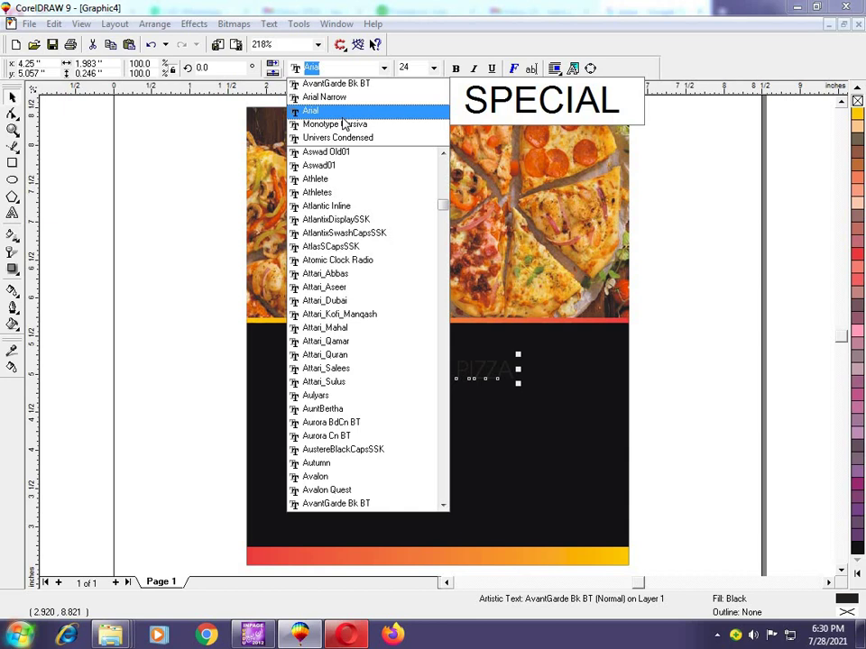
text(so)
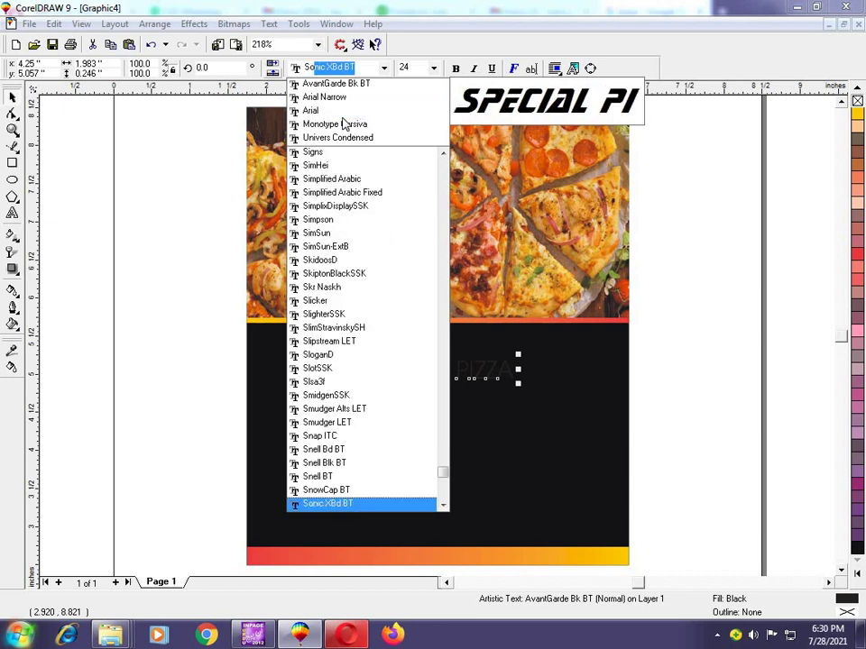
text(uvenir)
key(Return)
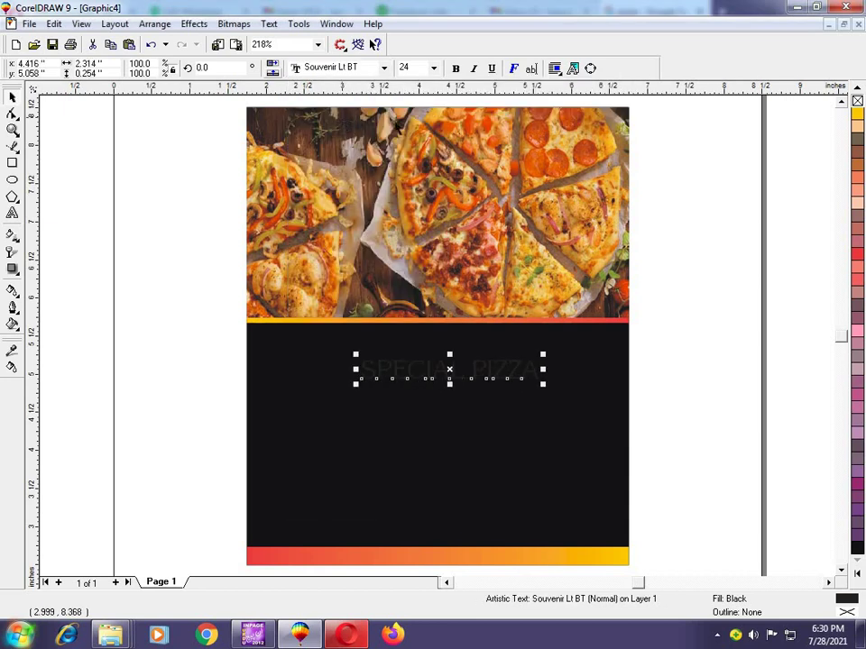
click(455, 69)
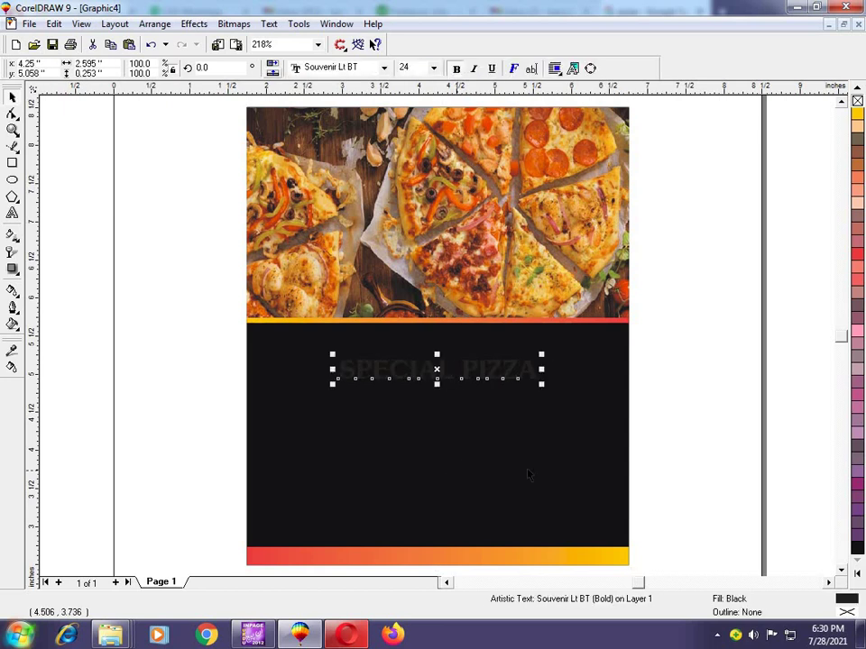
- Colour the headline text Deep Yellow and enlarge it to about 38.6 pt just below the divider strip
click(858, 116)
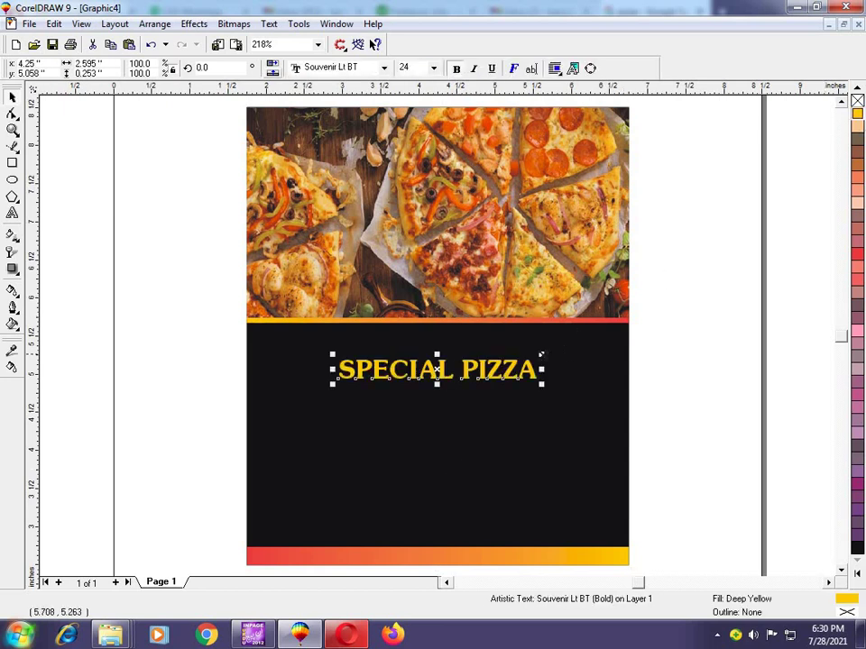
drag(541, 354, 593, 363)
click(701, 396)
click(692, 374)
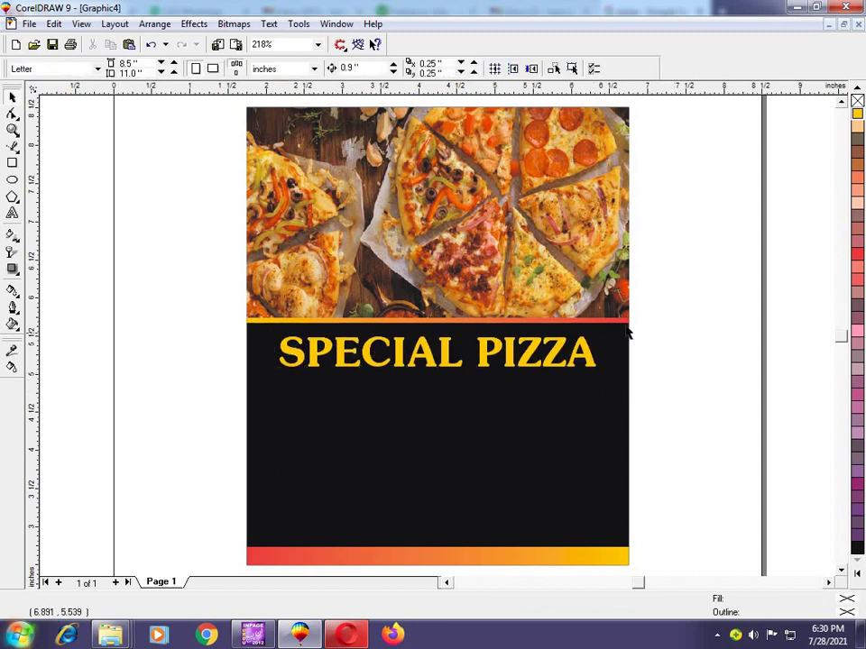
- Convert the divider strip to curves and draw a horizontally centred rectangle about 4.4 by 0.72 inches around the headline
click(624, 332)
key(ctrl+q)
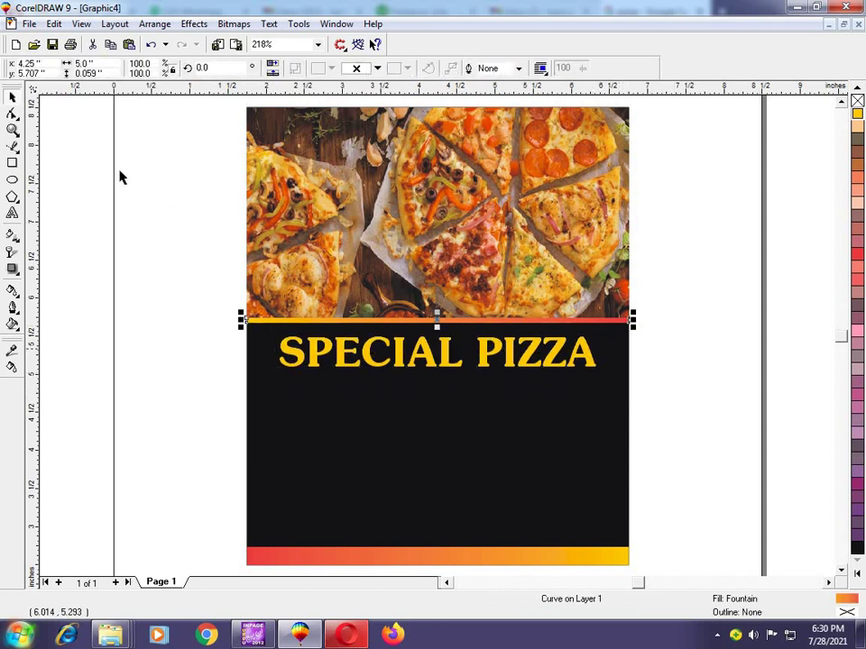
click(12, 163)
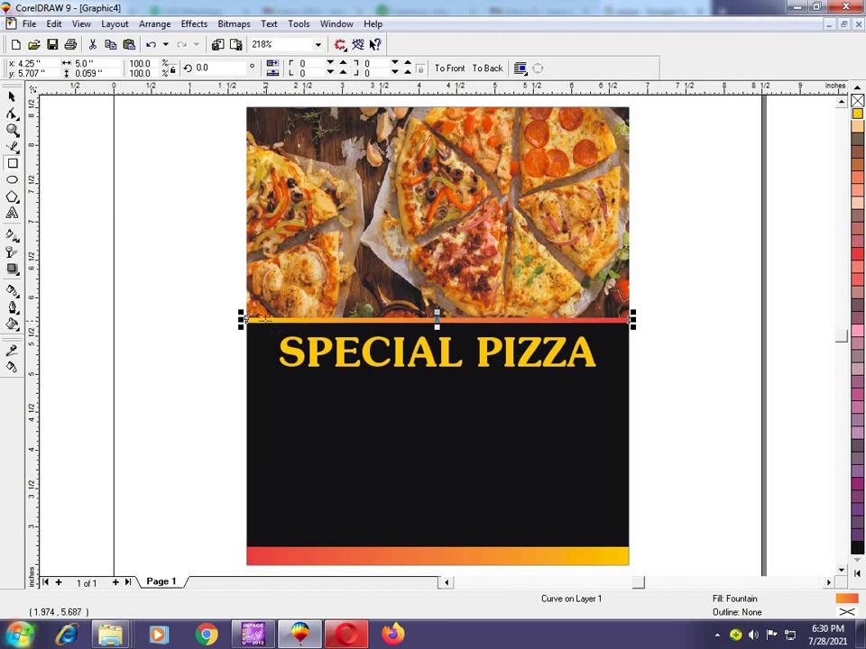
drag(265, 321, 602, 376)
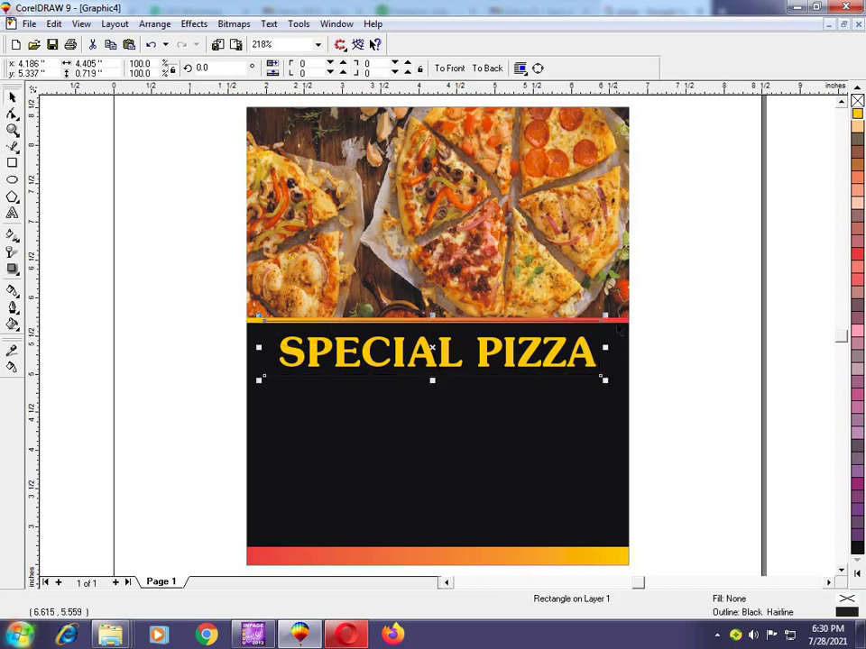
shift+click(617, 320)
key(c)
shift+click(617, 320)
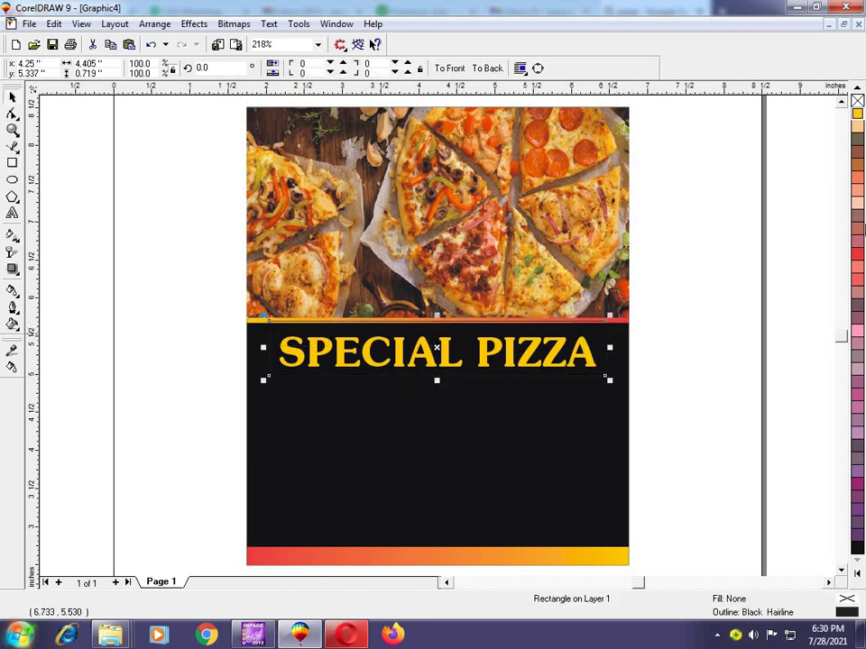
- Fill the headline rectangle Deep Yellow without an outline and convert it to curves
click(857, 114)
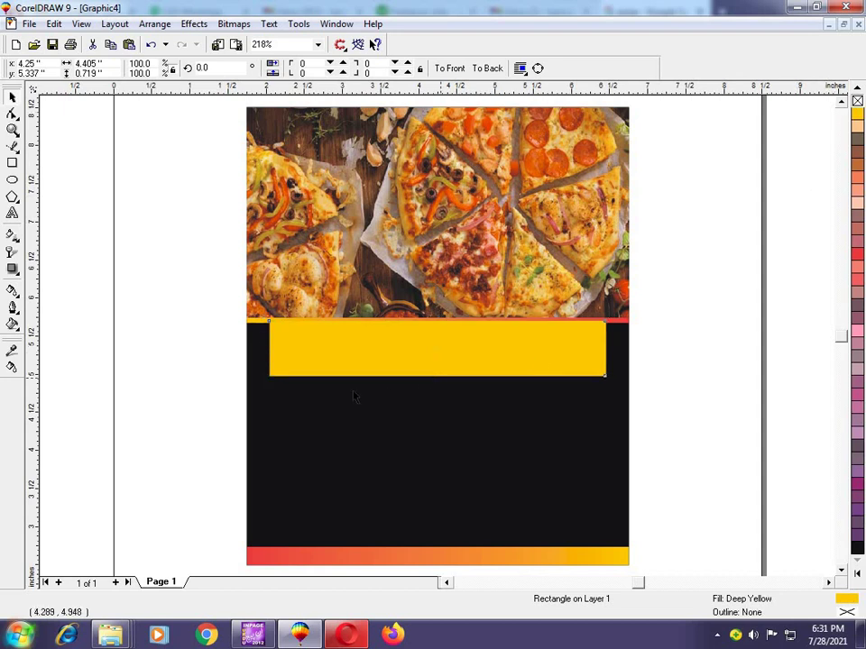
key(ctrl+q)
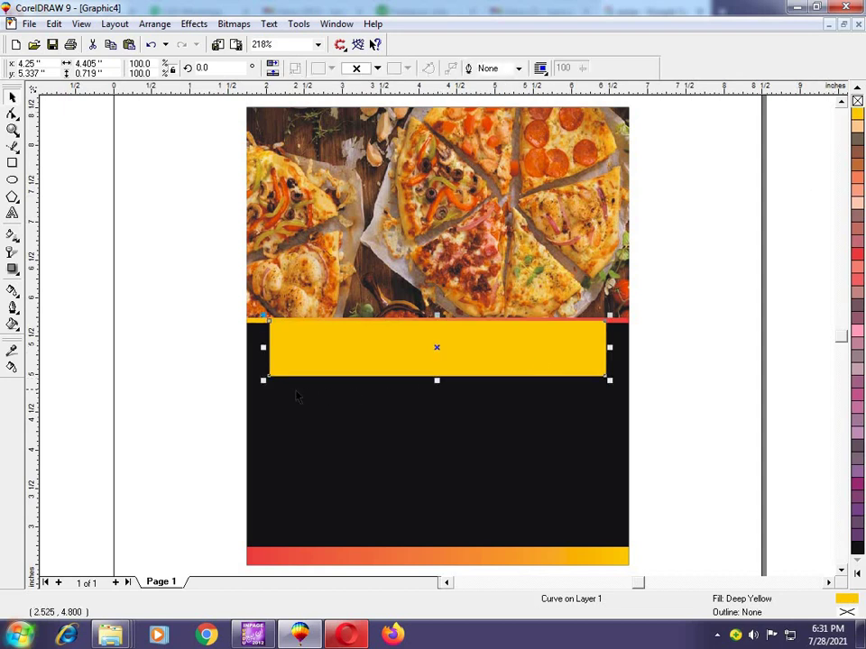
- Try cutting in the yellow rectangle's lower-left corner with an unconstrained envelope, and undo it
click(16, 273)
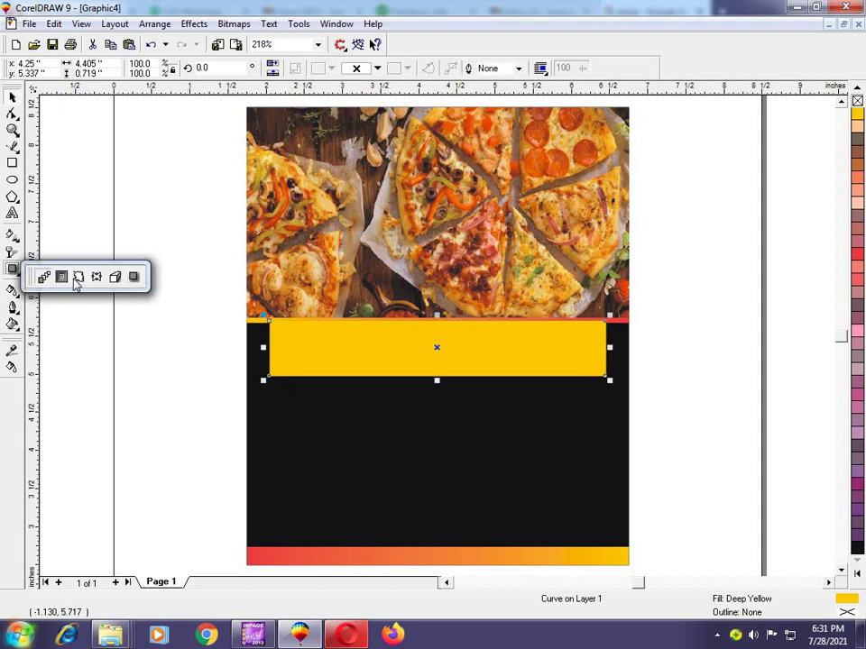
click(96, 276)
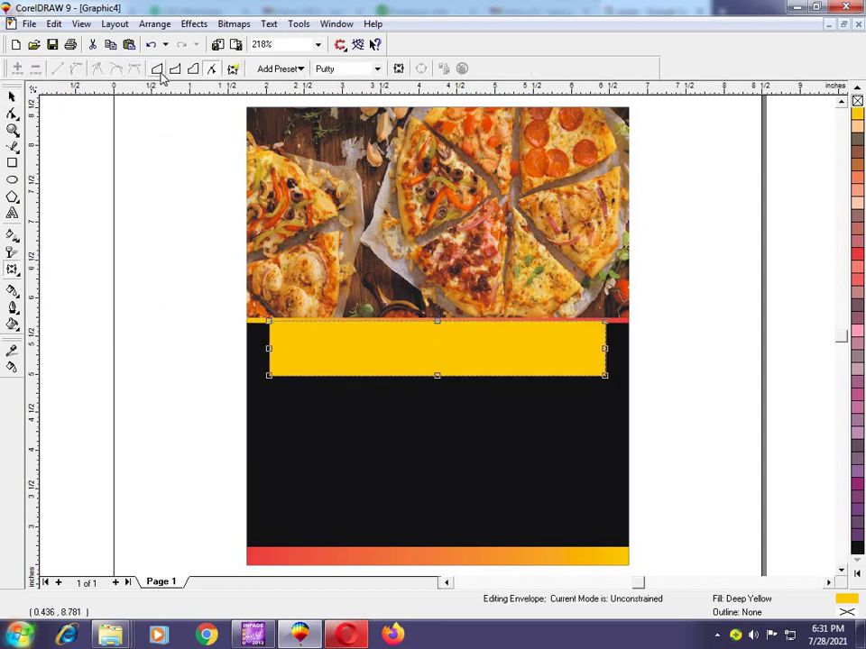
click(158, 69)
click(271, 376)
click(280, 366)
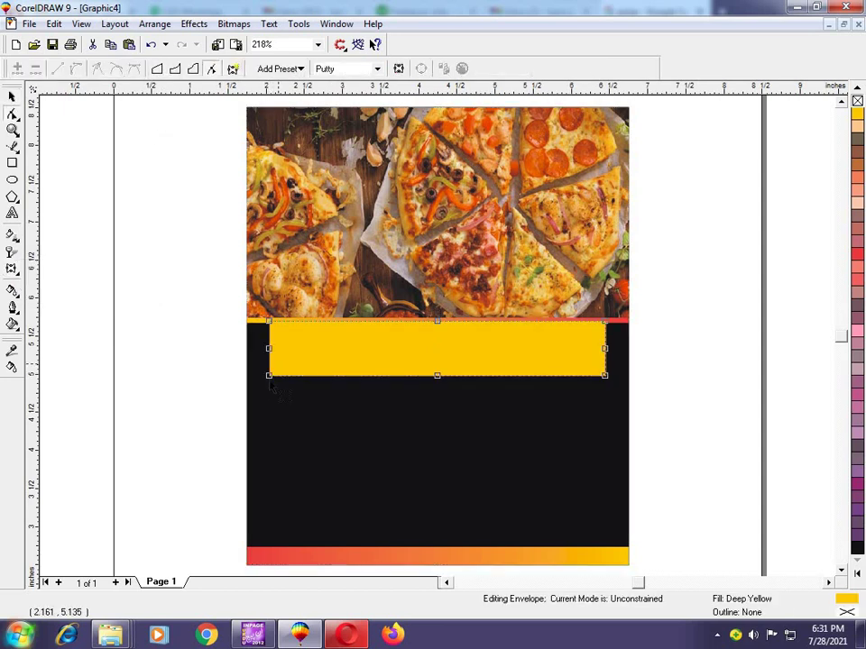
drag(273, 382, 310, 381)
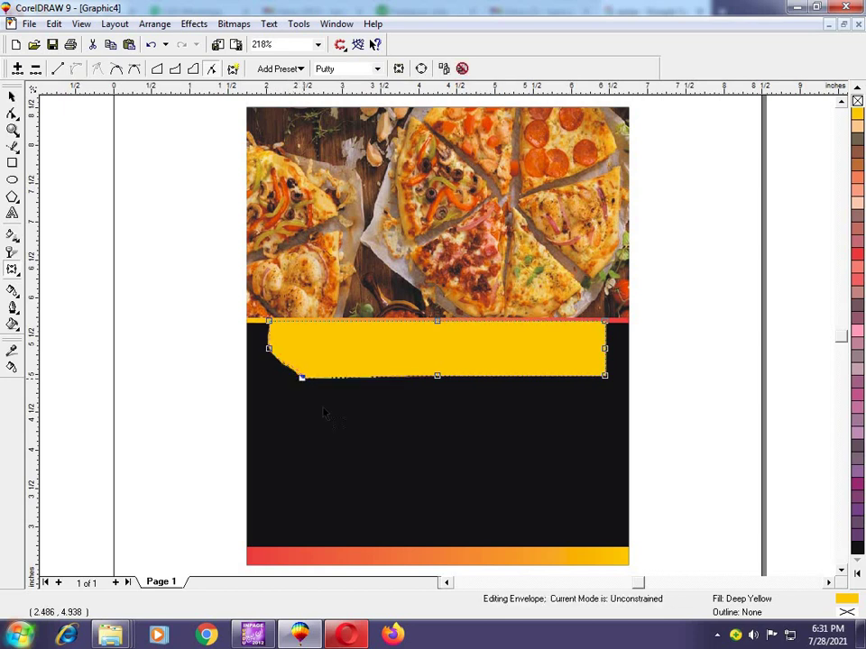
key(ctrl+z)
key(space)
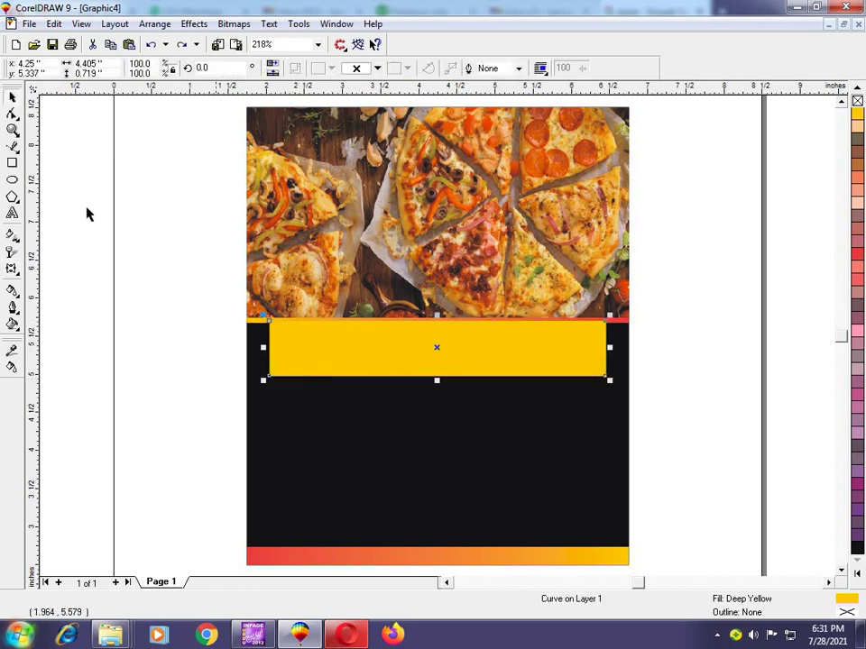
- Curve both short sides of the yellow rectangle inward symmetrically with a Single Arc envelope to form a banner
click(12, 269)
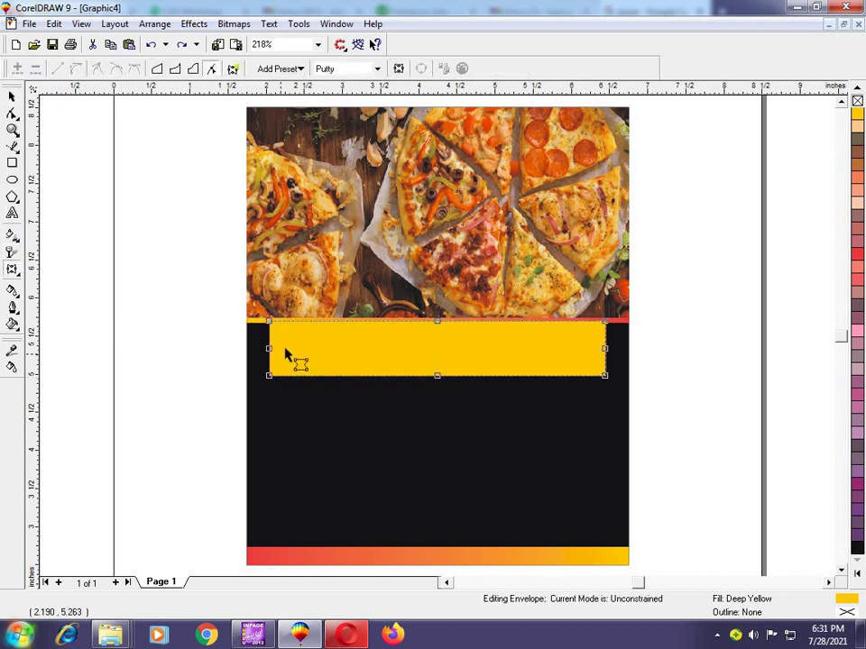
click(175, 70)
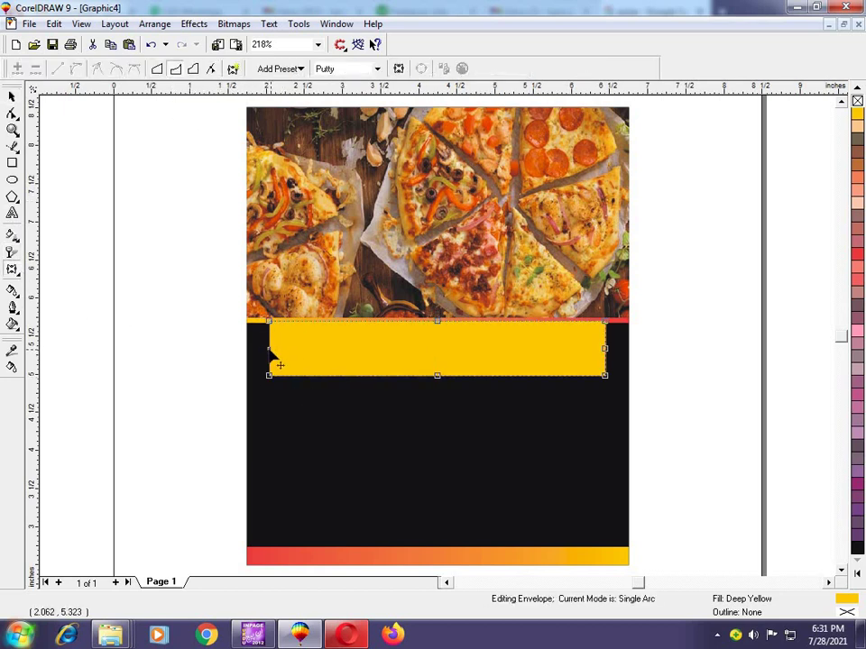
drag(272, 350, 284, 353)
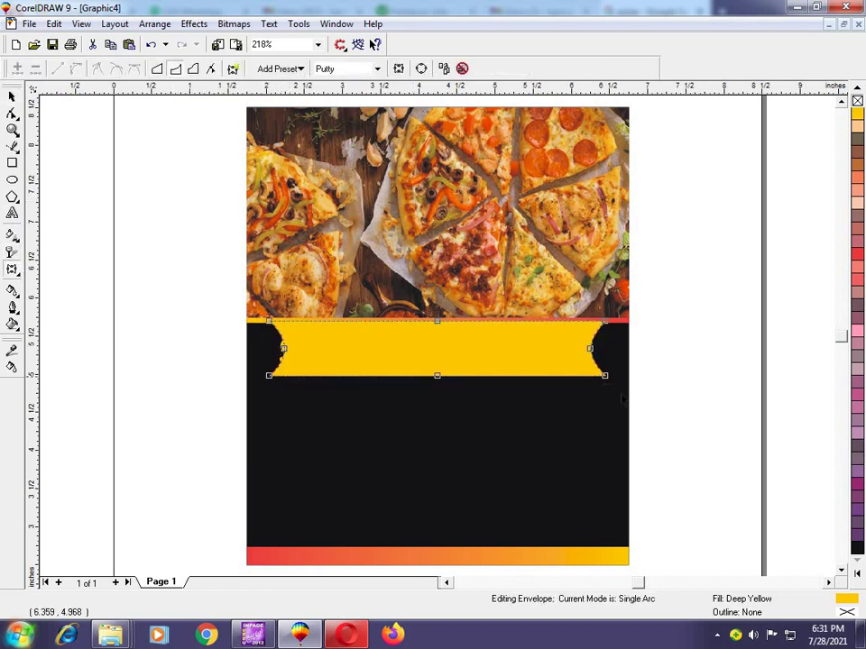
key(space)
shift+click(555, 438)
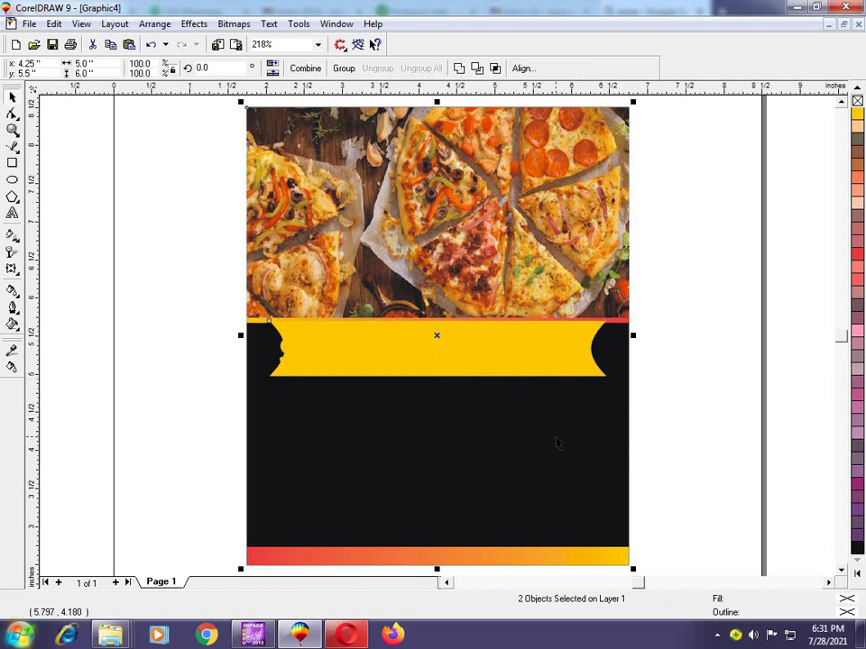
click(756, 309)
- Fill the SPECIAL PIZZA text with the 100C100M100Y100K black from the colour palette
click(289, 354)
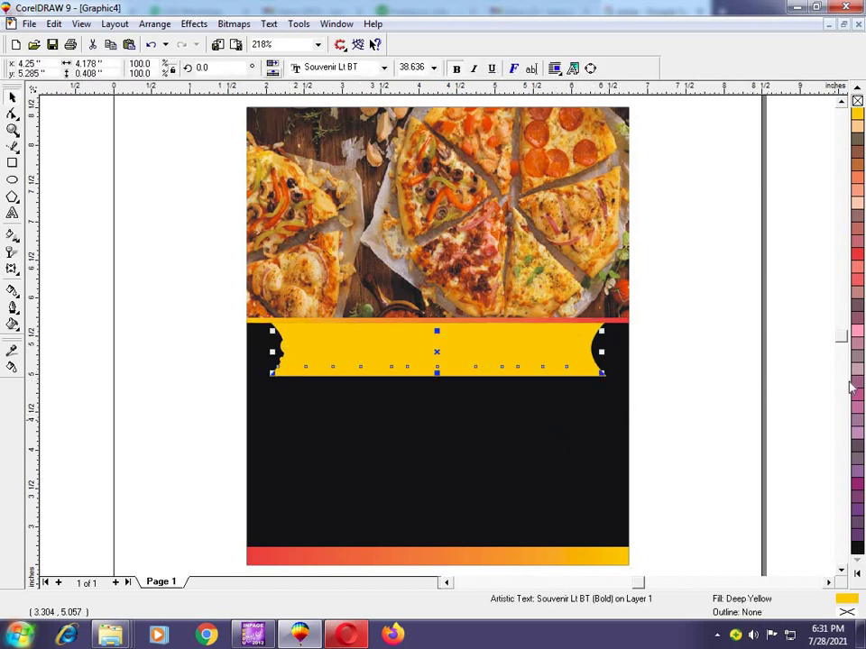
click(858, 575)
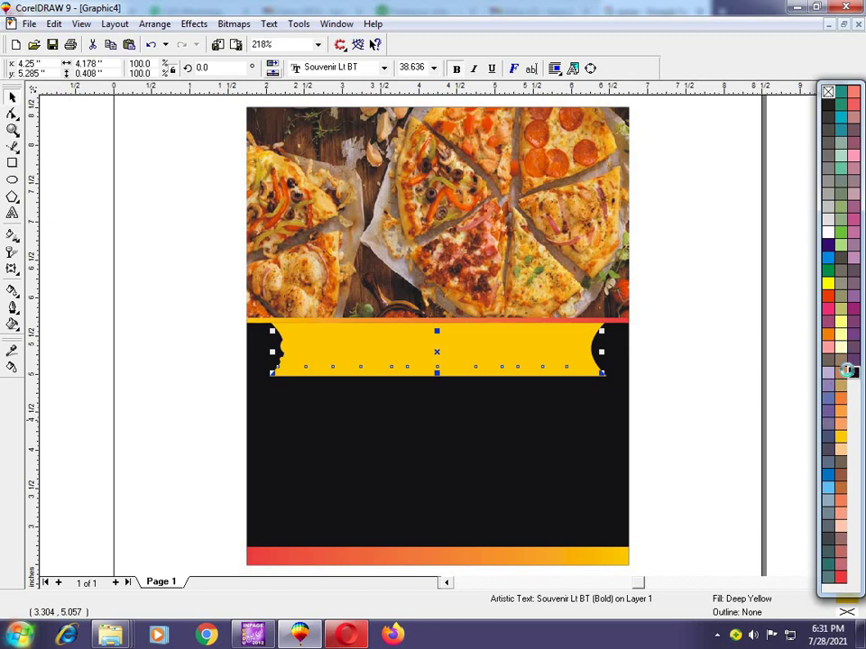
click(848, 370)
- Shrink the headline text by several size steps and centre it horizontally and vertically on the yellow banner
shift+click(573, 325)
shift+click(576, 326)
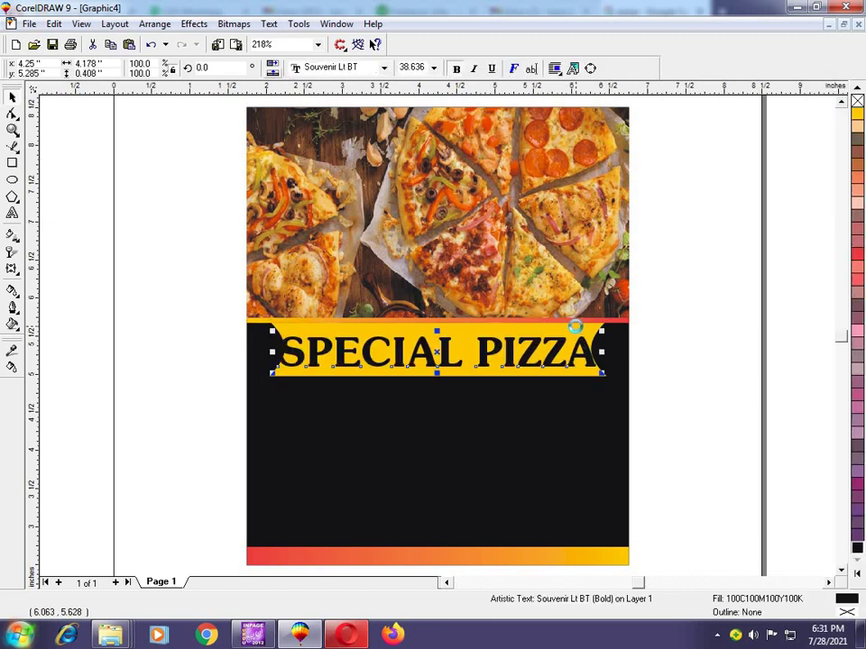
key(ctrl+KP_2)
key(ctrl+KP_2)
key(ctrl+KP_2)
key(ctrl+KP_2)
key(ctrl+KP_2)
shift+click(577, 334)
key(e)
key(c)
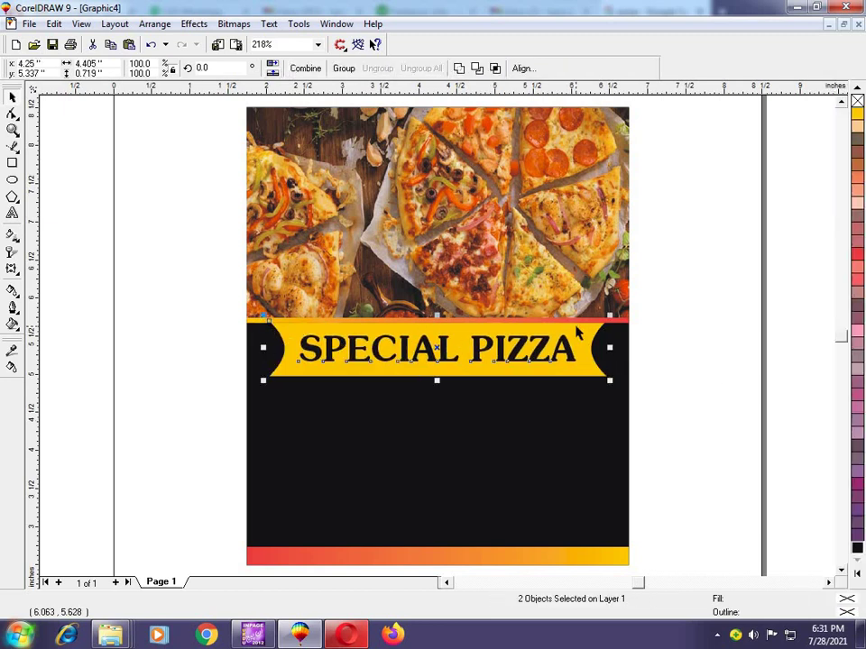
- Bulge the middle of the SPECIAL PIZZA text up and down symmetrically with a Straight Line envelope
shift+click(514, 370)
click(12, 270)
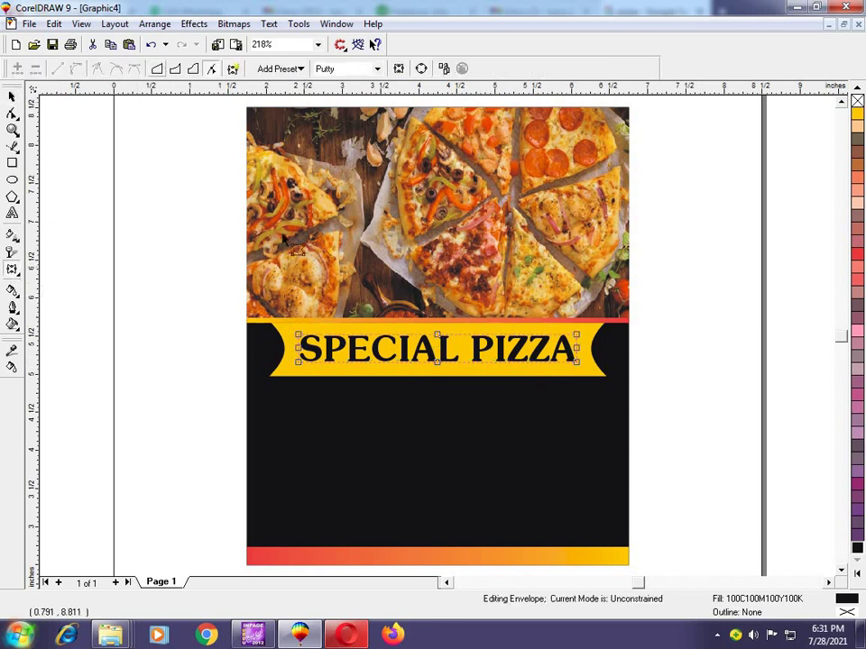
click(158, 69)
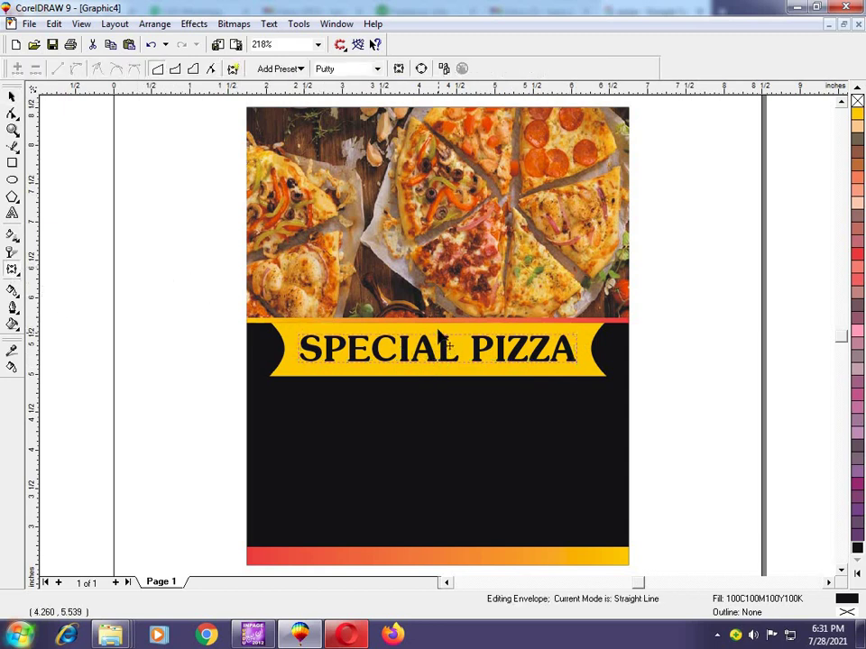
drag(438, 335, 438, 327)
key(space)
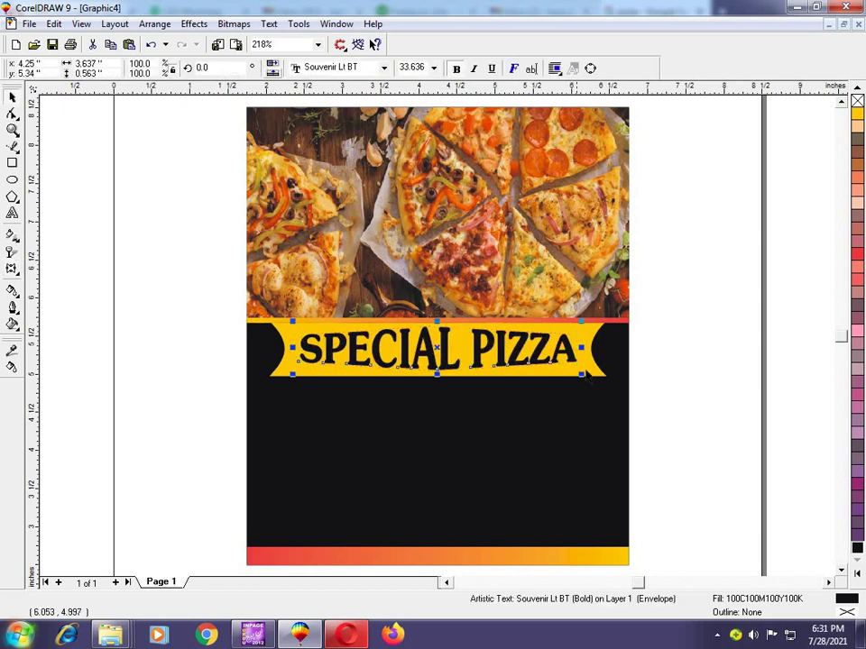
shift+click(586, 370)
click(706, 397)
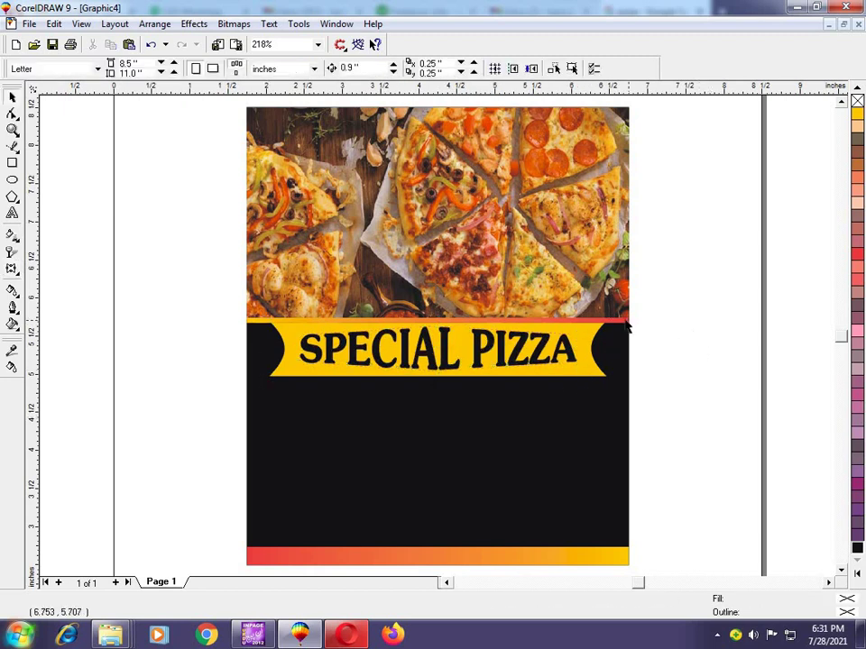
click(627, 327)
click(733, 475)
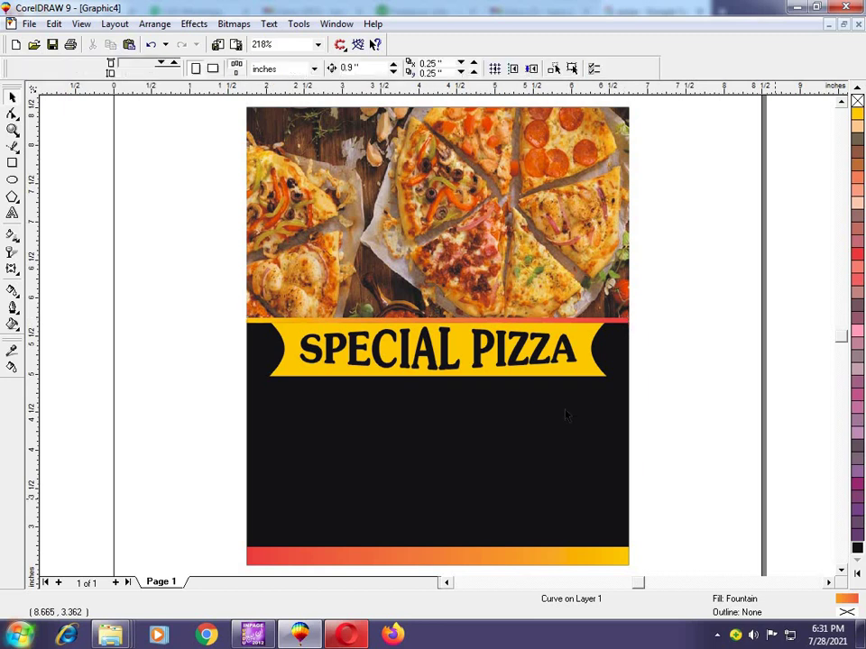
- Add the artistic text "Delicious" and place it in the black area below the banner
click(12, 214)
click(142, 326)
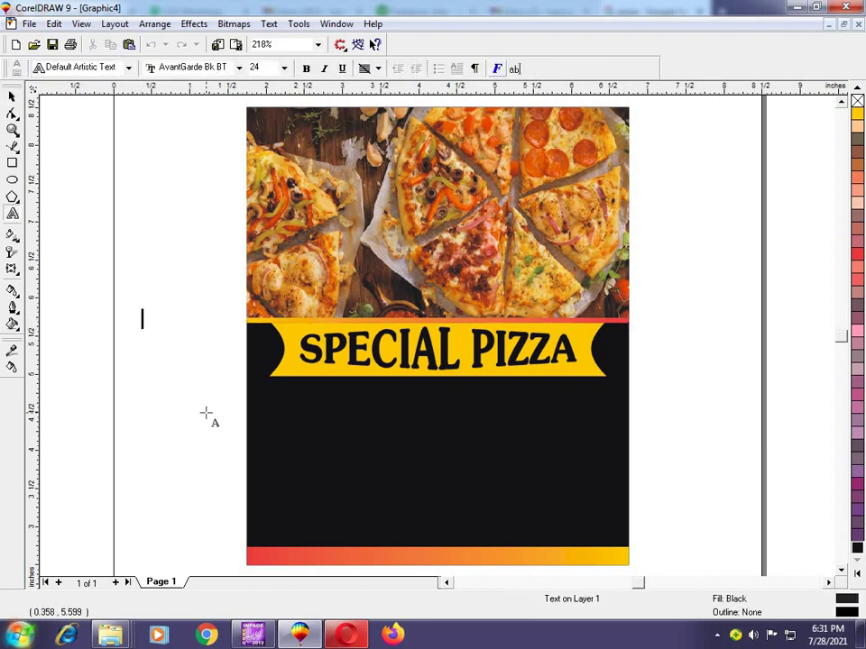
text(dEDelicol)
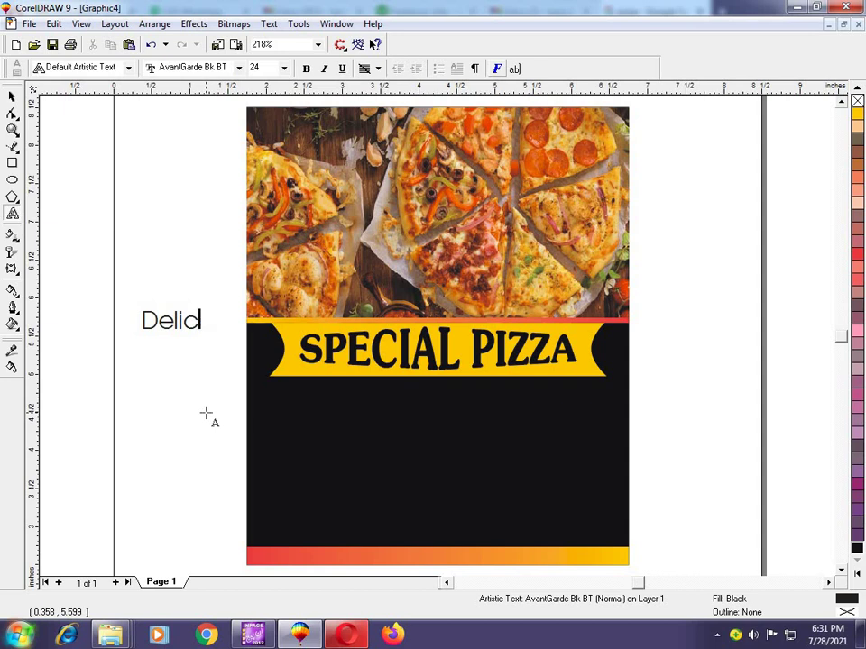
text(us)
key(ctrl+space)
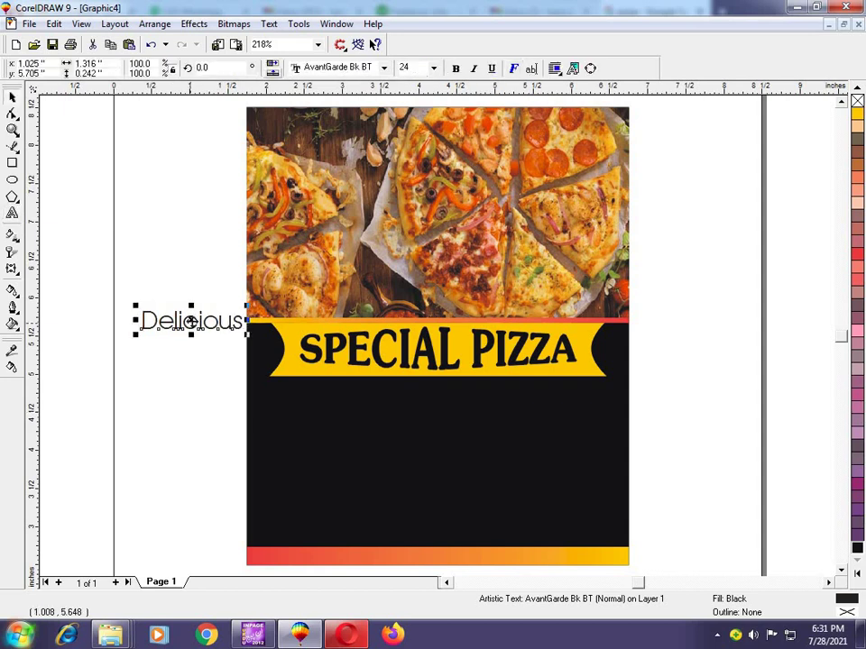
drag(191, 321, 326, 422)
- Set the Delicious text in the ShelleyAllegro BT font and colour it white
click(366, 70)
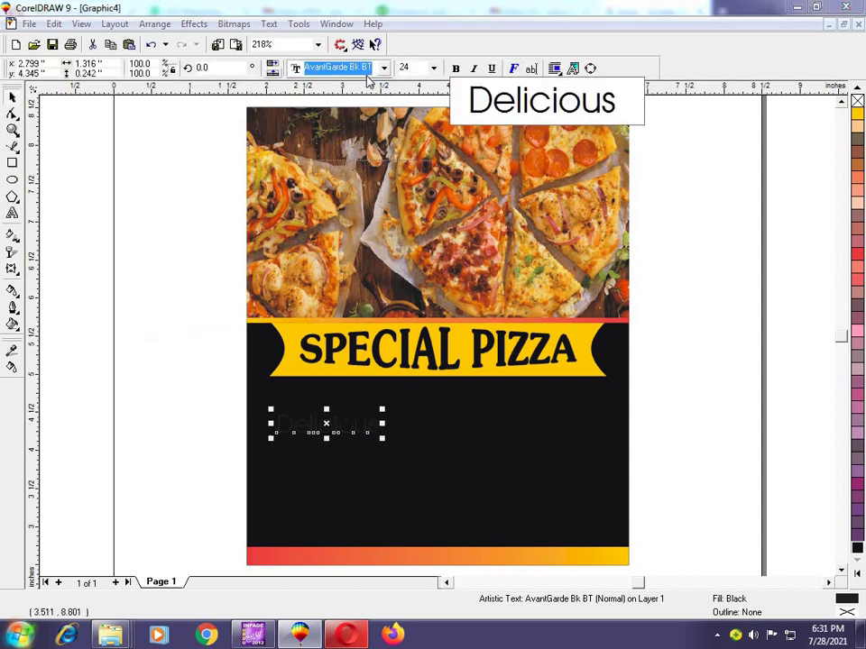
text(ShelleyAllegro)
key(Return)
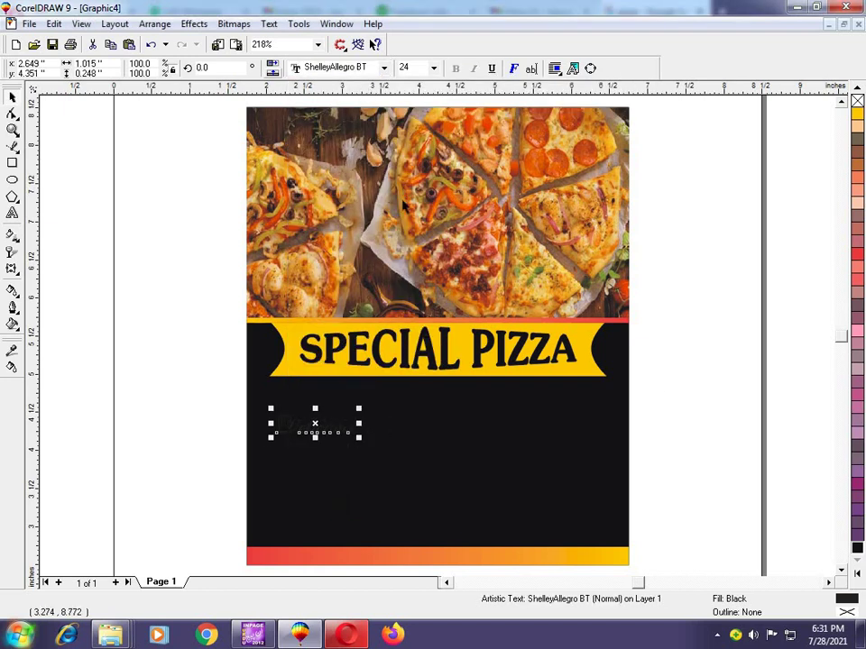
click(858, 566)
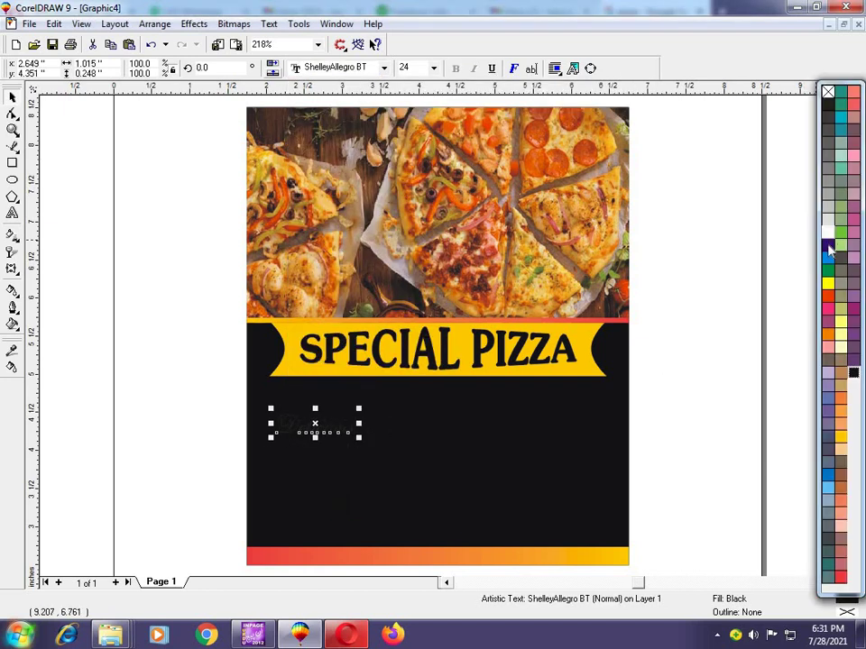
click(827, 234)
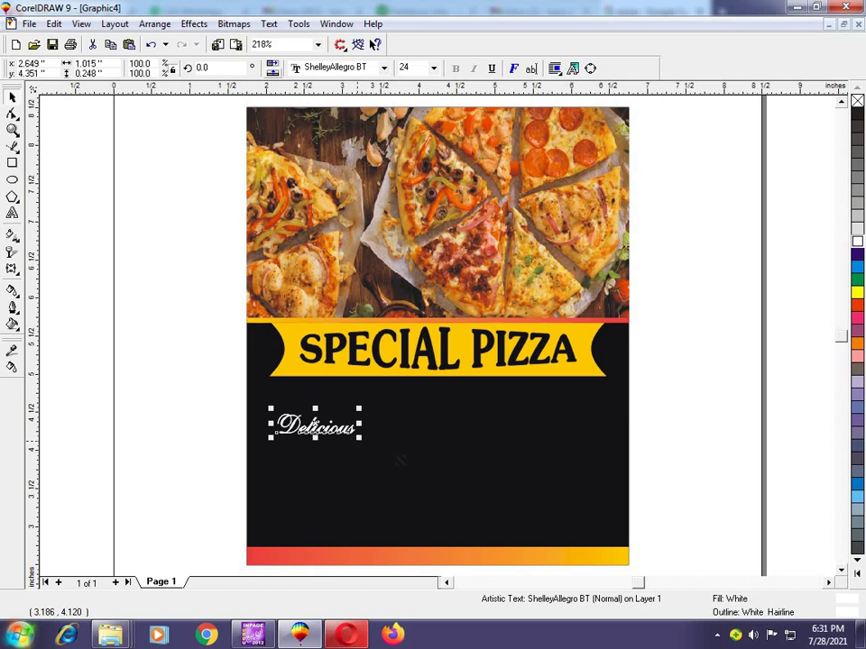
- Enlarge the Delicious text to about 94.8 pt and centre it horizontally on the black area
drag(359, 438, 473, 464)
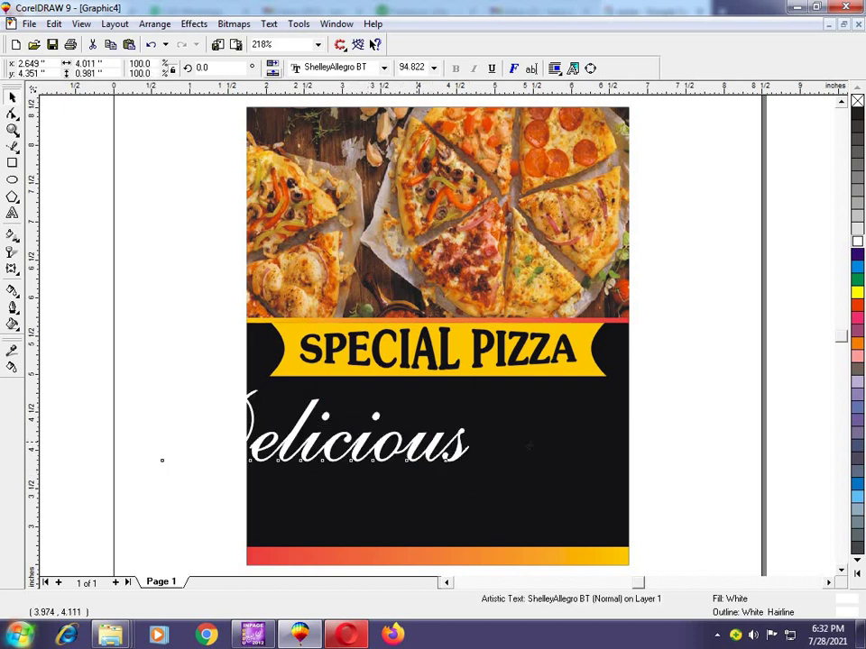
drag(416, 442, 538, 443)
shift+click(539, 505)
key(c)
shift+click(543, 478)
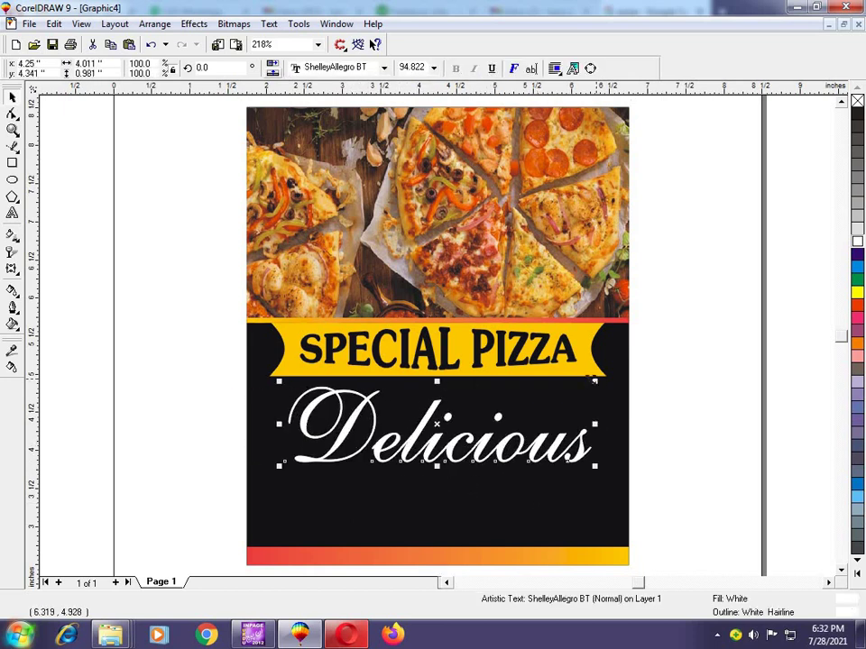
- Shrink the Delicious text about its centre in repeated steps to about 75 pt
drag(595, 380, 586, 429)
key(ctrl+r)
key(ctrl+r)
key(ctrl+r)
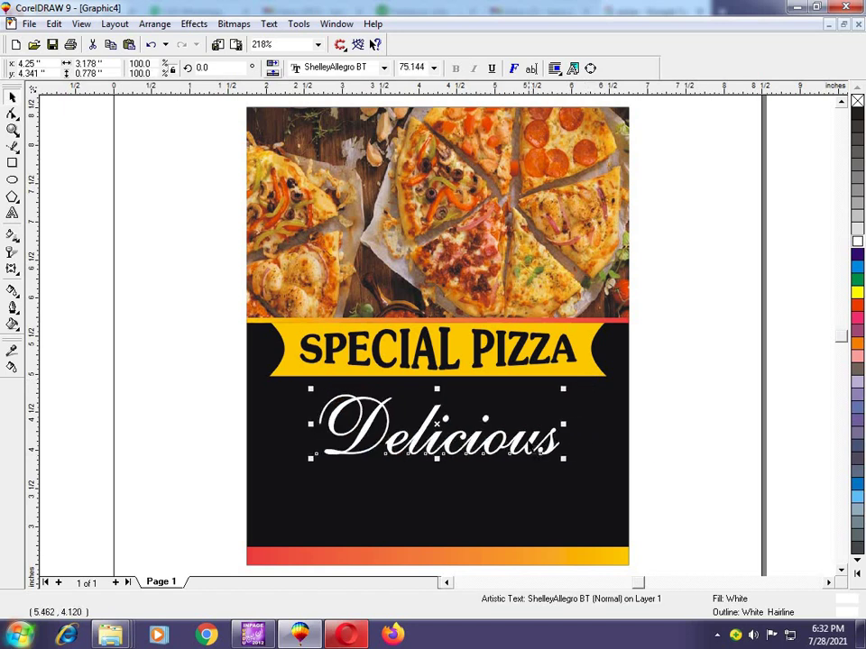
- Rotate the Delicious text counterclockwise in repeated small steps so that it slants upward
click(530, 442)
drag(564, 391, 561, 390)
key(ctrl+r)
key(ctrl+r)
key(ctrl+r)
key(ctrl+r)
key(ctrl+r)
key(ctrl+r)
key(ctrl+r)
key(ctrl+r)
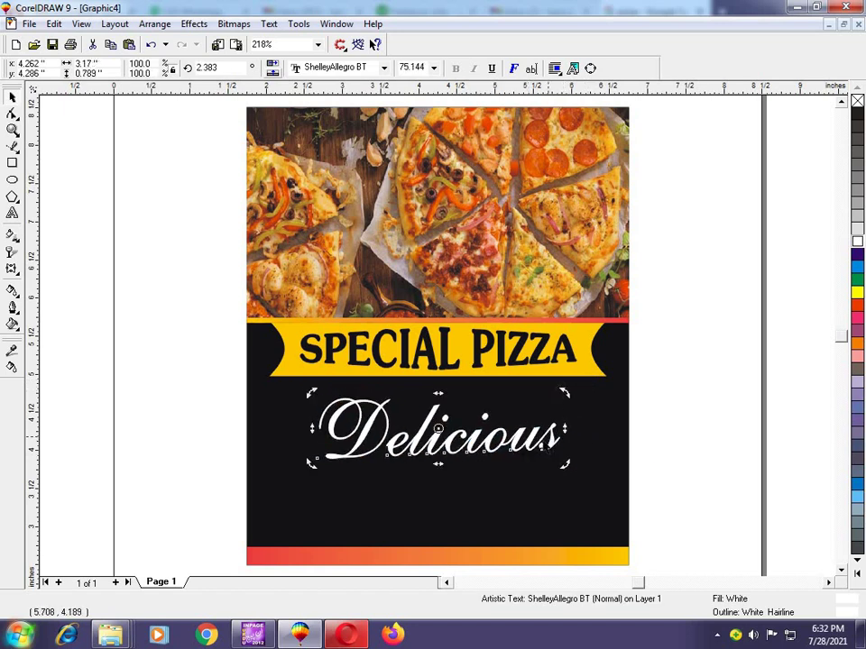
click(633, 429)
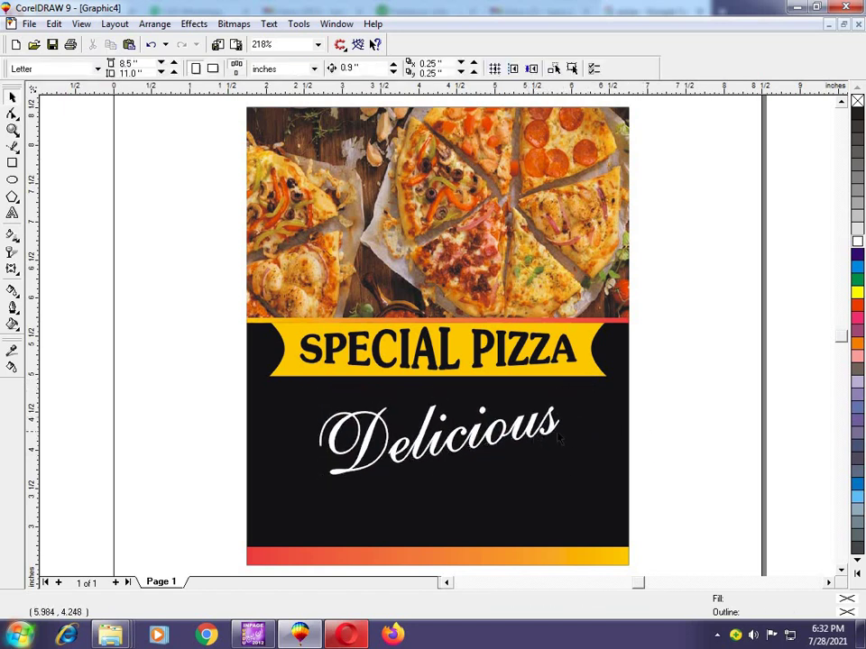
- Move the slanted Delicious text down and left within the black area, leaving room on its right side
drag(559, 427, 522, 406)
click(516, 433)
click(639, 410)
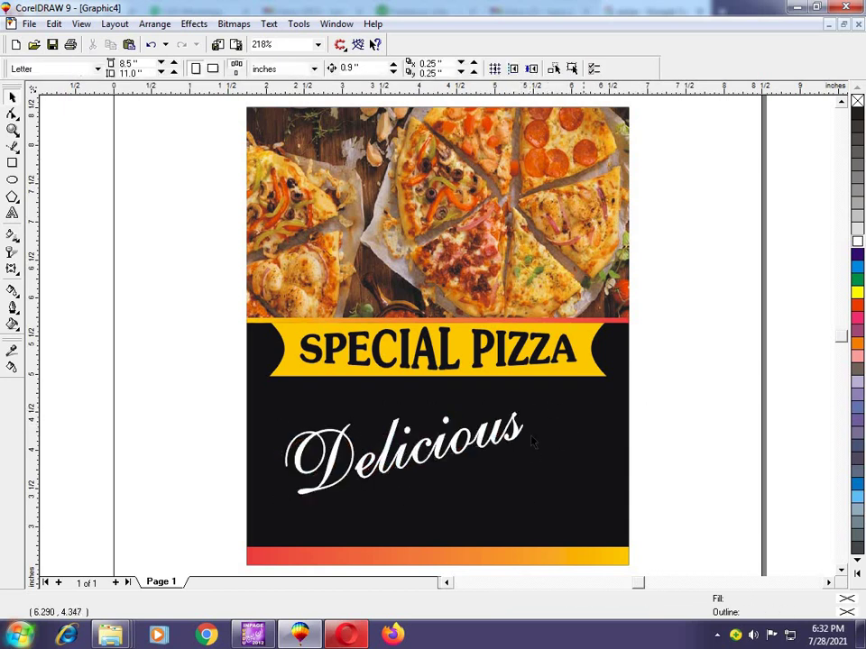
click(522, 440)
click(649, 429)
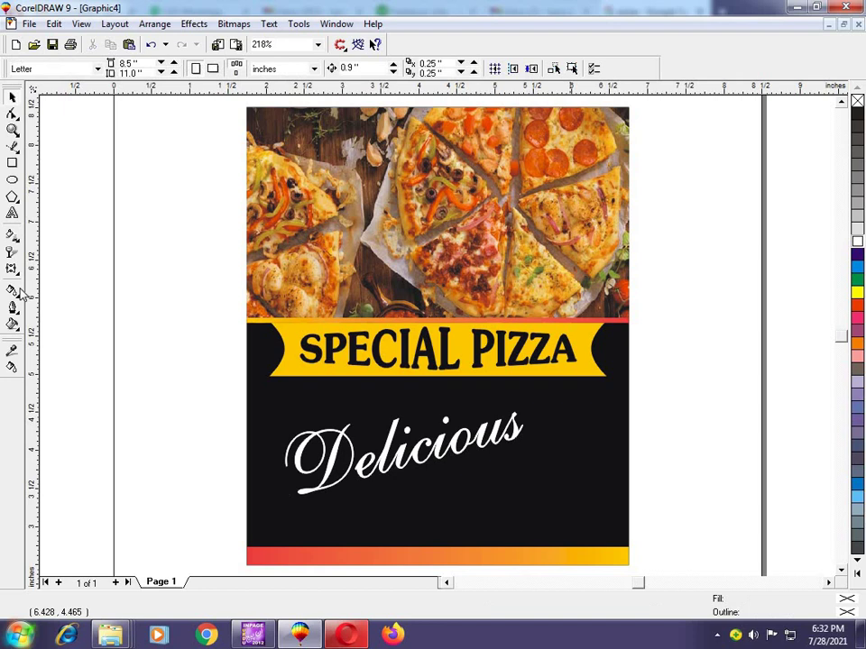
- Add the artistic text "Buy" outside the flyer and set it in Arial
click(12, 214)
click(181, 329)
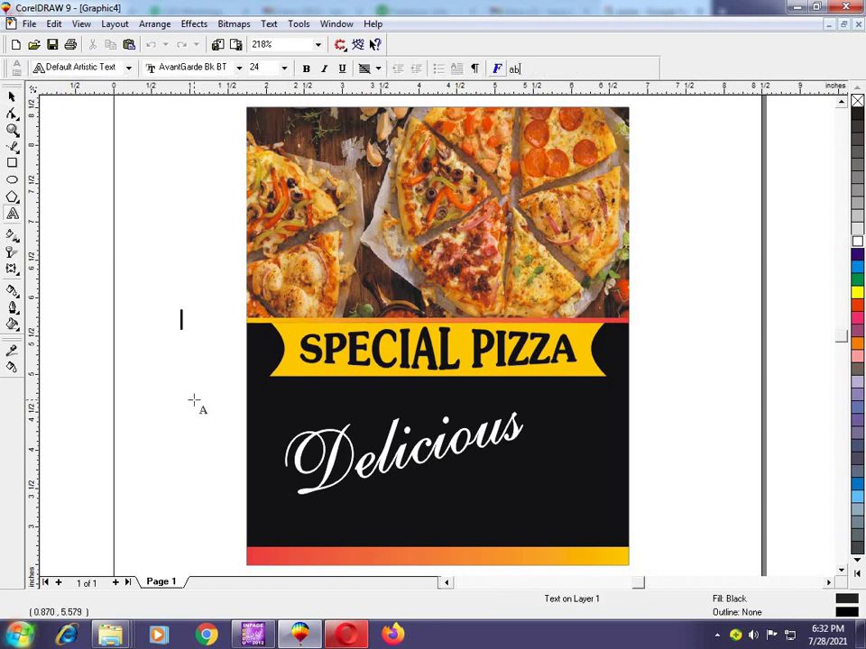
text(B)
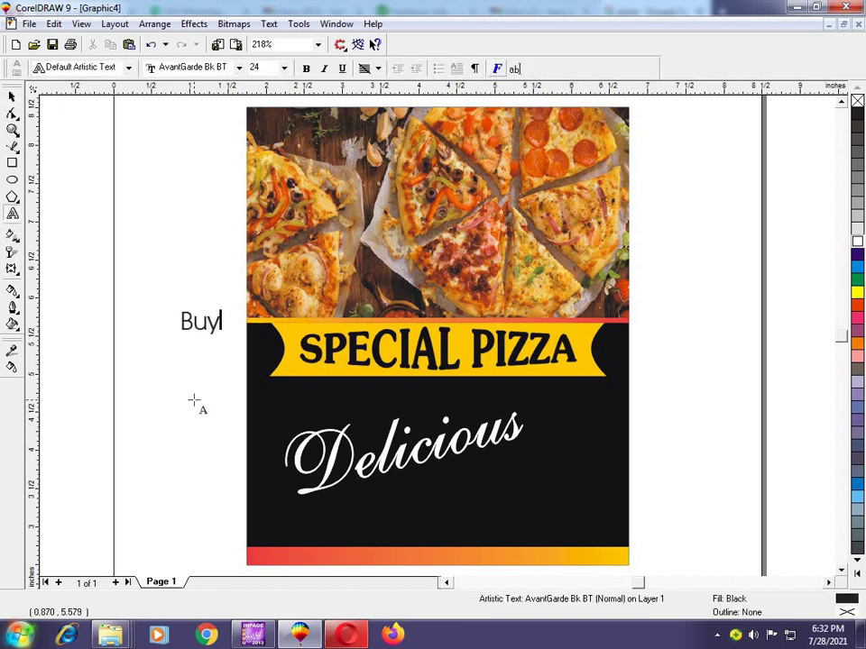
text(uy)
key(Escape)
click(384, 68)
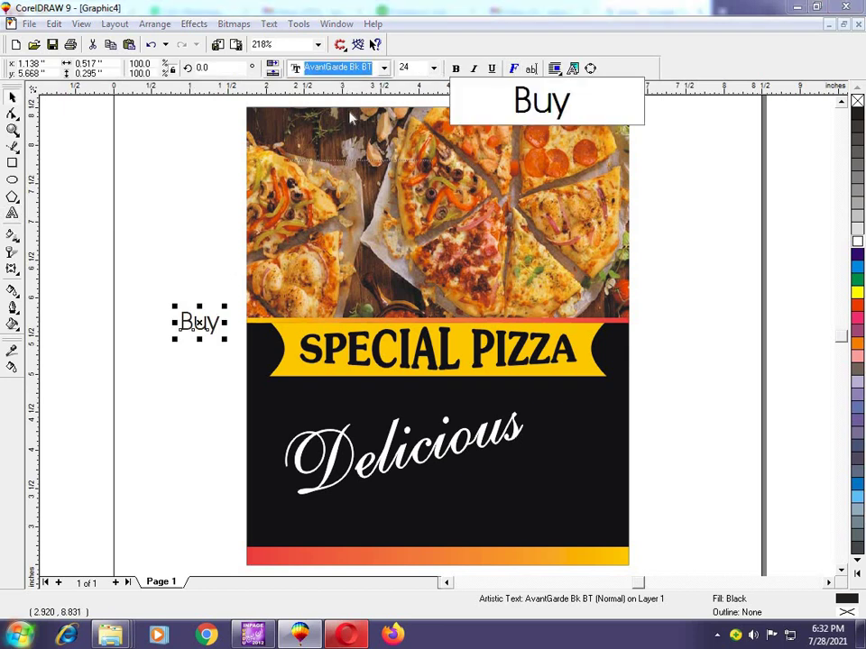
click(355, 137)
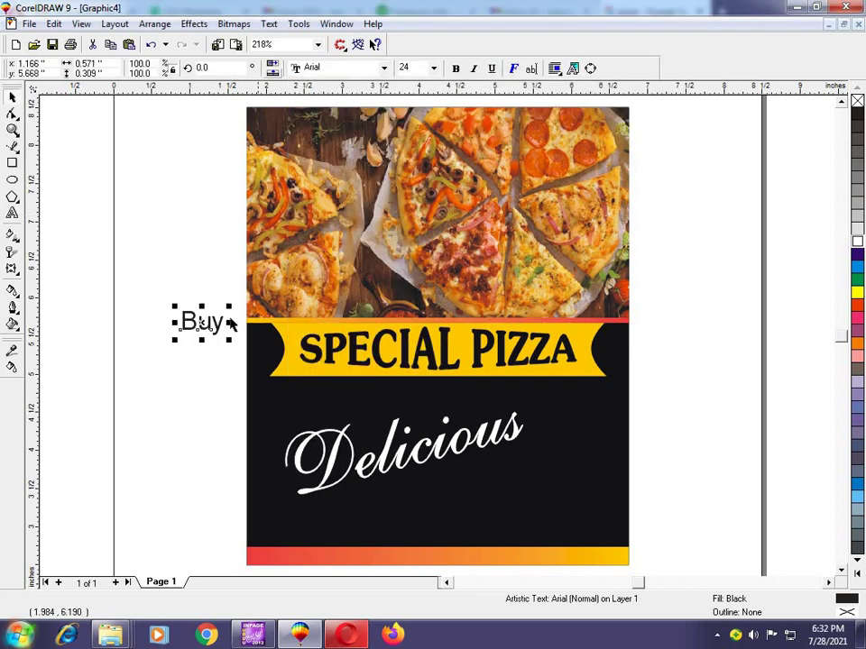
- Move the Buy text just below the end of Delicious and fill it with white
drag(216, 330, 551, 477)
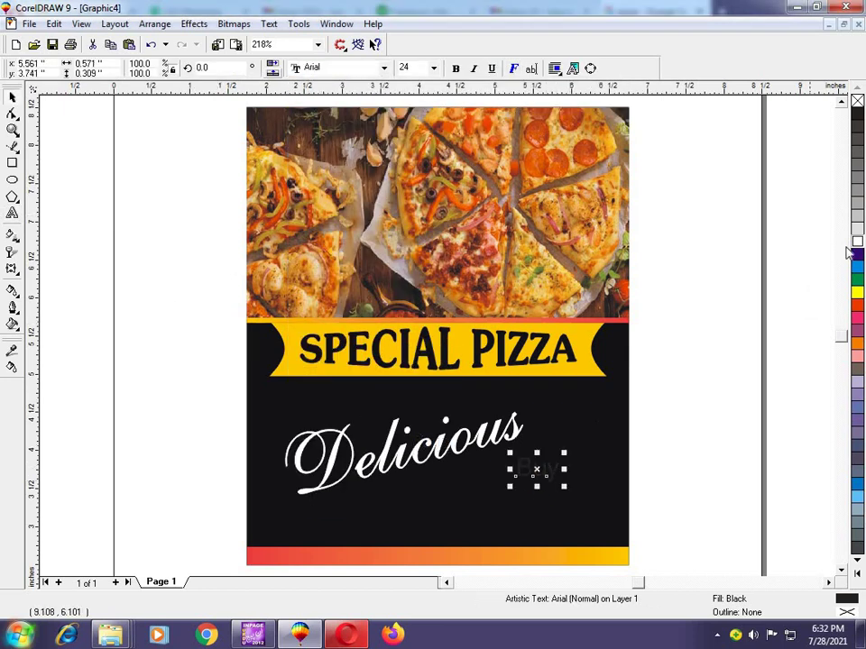
click(857, 239)
key(Escape)
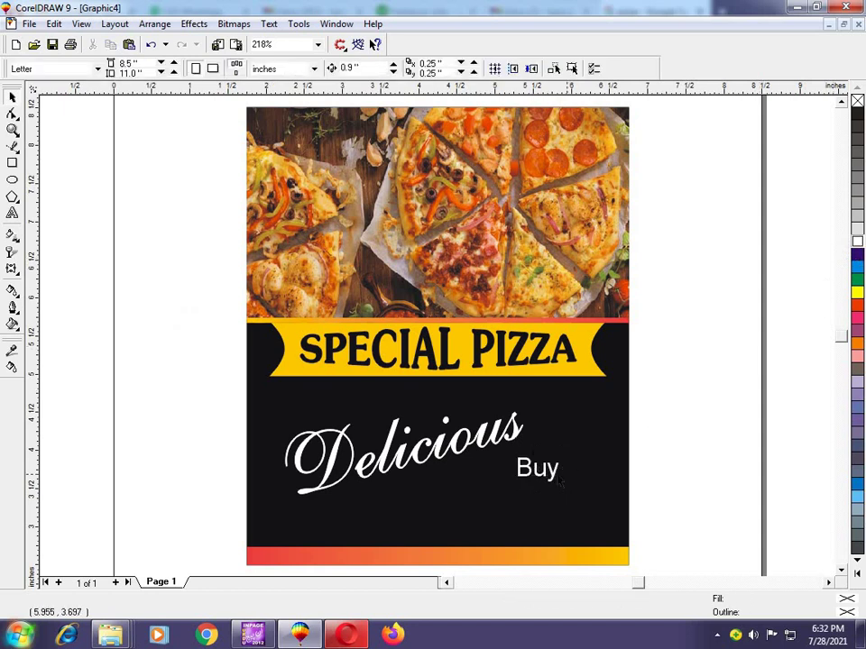
- Fill the Buy text with cyan and enlarge it to about 30.6 pt
click(541, 469)
click(857, 267)
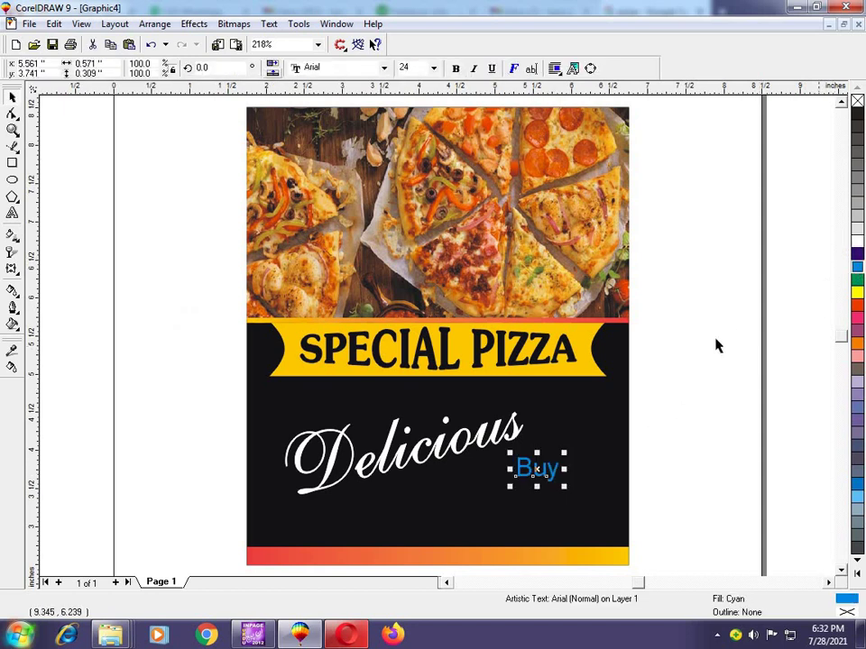
key(Escape)
click(558, 471)
drag(566, 451, 572, 446)
click(646, 454)
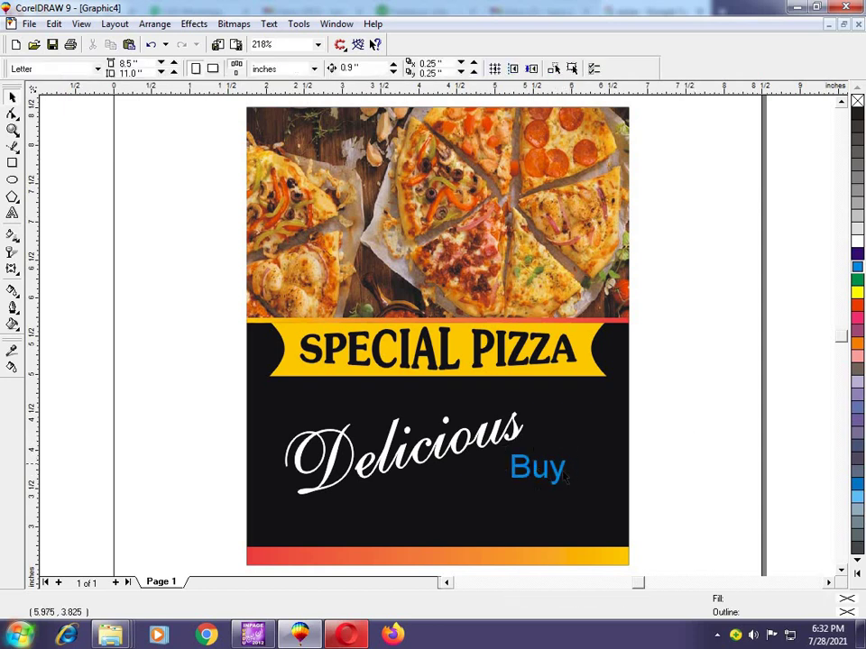
- Fill the Buy text with yellow
click(558, 474)
click(858, 293)
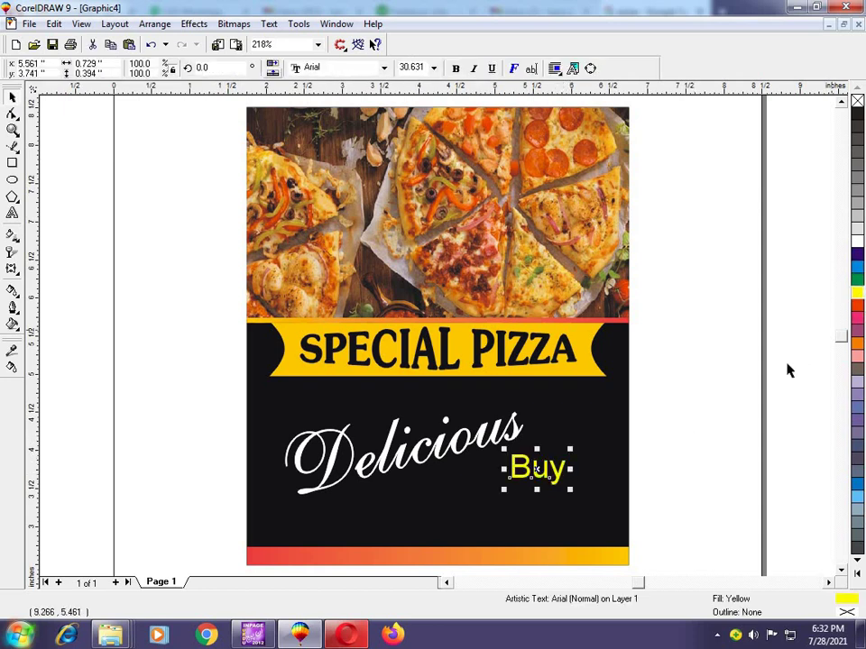
key(Escape)
- Shrink the Buy text to about 21.9 pt and duplicate it just below, changing the copy to "1"
click(560, 478)
drag(571, 487, 535, 488)
right_click(535, 488)
double_click(523, 493)
text(1)
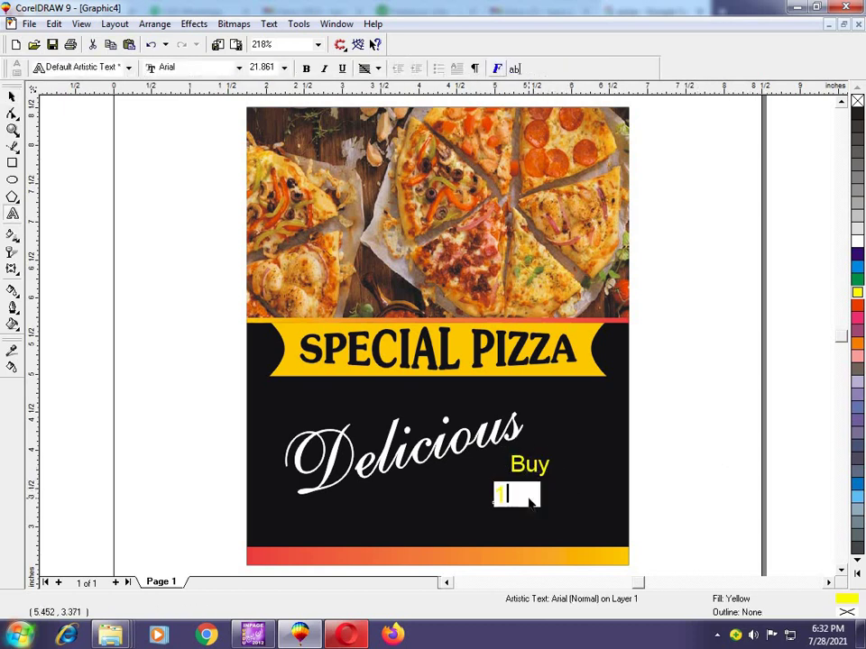
- Make the number 1 bold, enlarged to about 39 pt and placed directly right of Buy
click(457, 70)
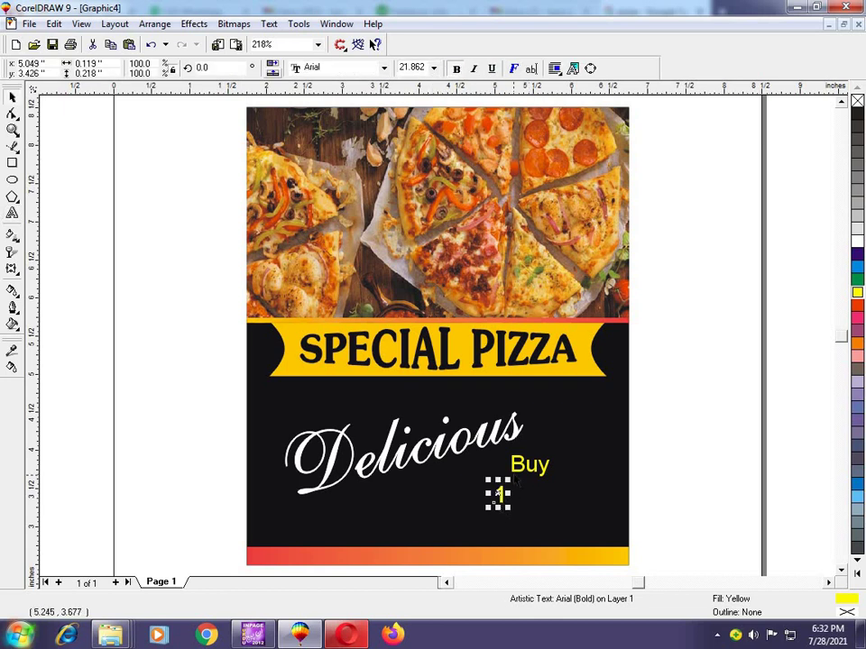
drag(509, 478, 559, 461)
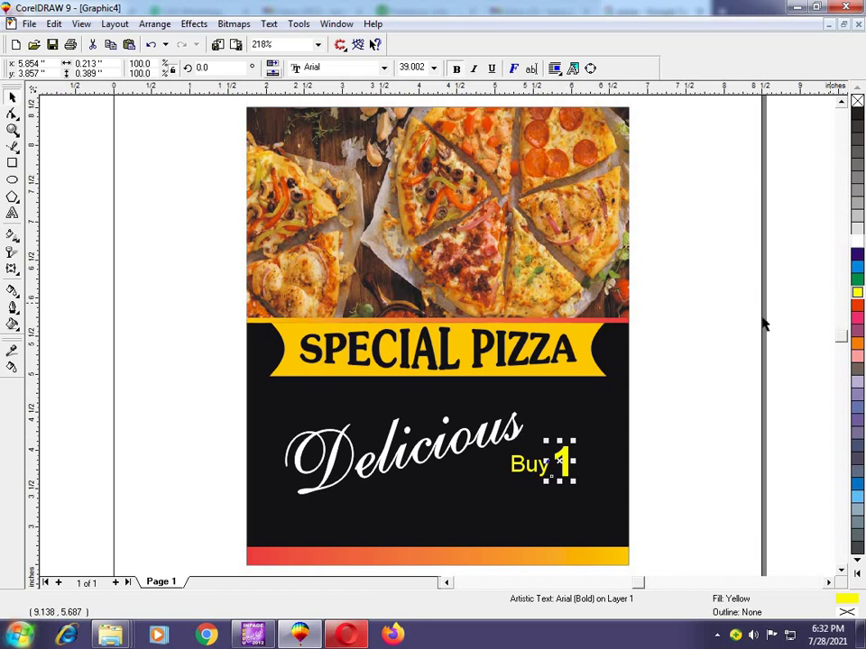
- Fill the number 1 with white and the Buy text with red
click(764, 324)
click(533, 465)
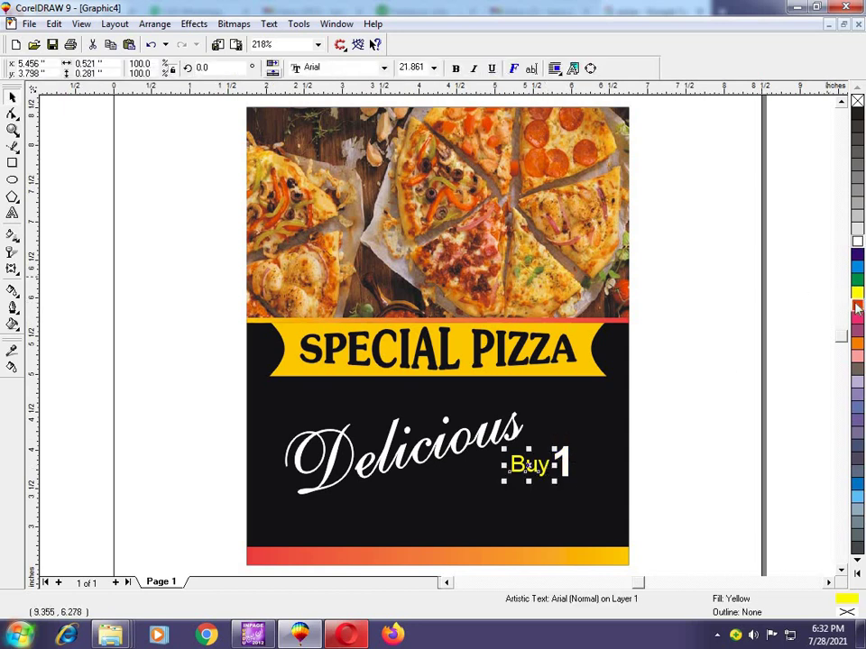
click(857, 305)
click(786, 348)
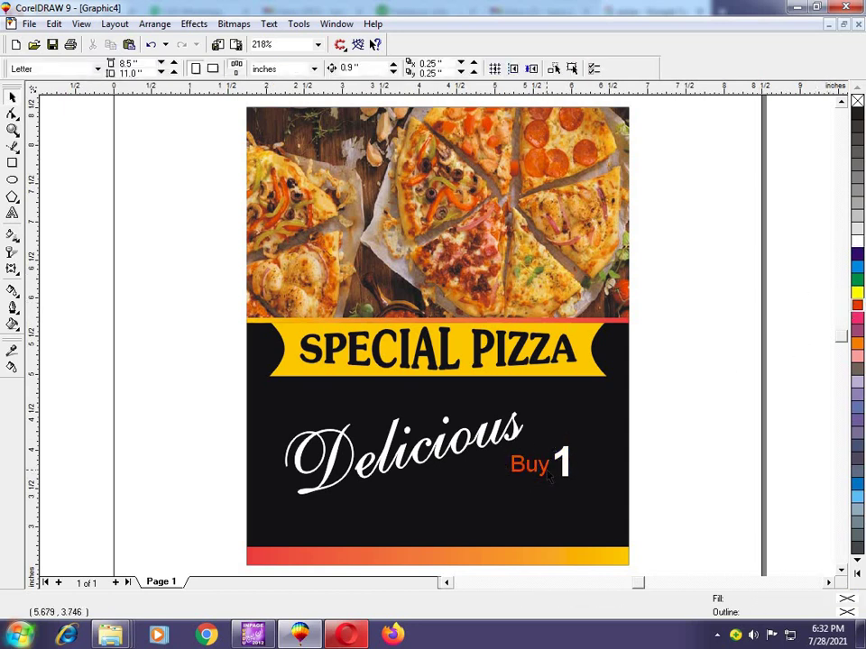
- Duplicate the red Buy text just below the original and change the copy to "Get"
drag(548, 470, 532, 497)
right_click(533, 497)
key(F8)
key(ctrl+a)
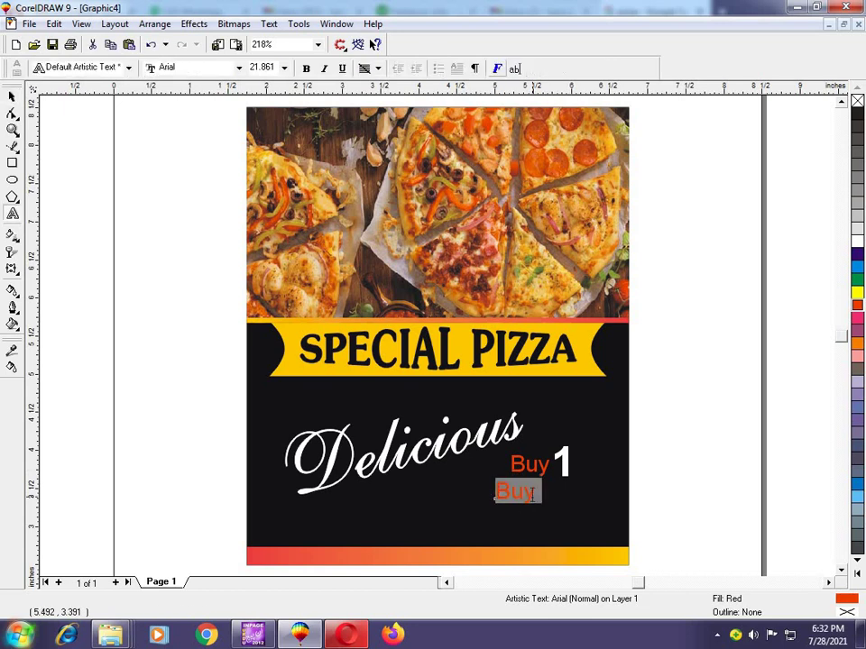
text(Get)
key(ctrl+space)
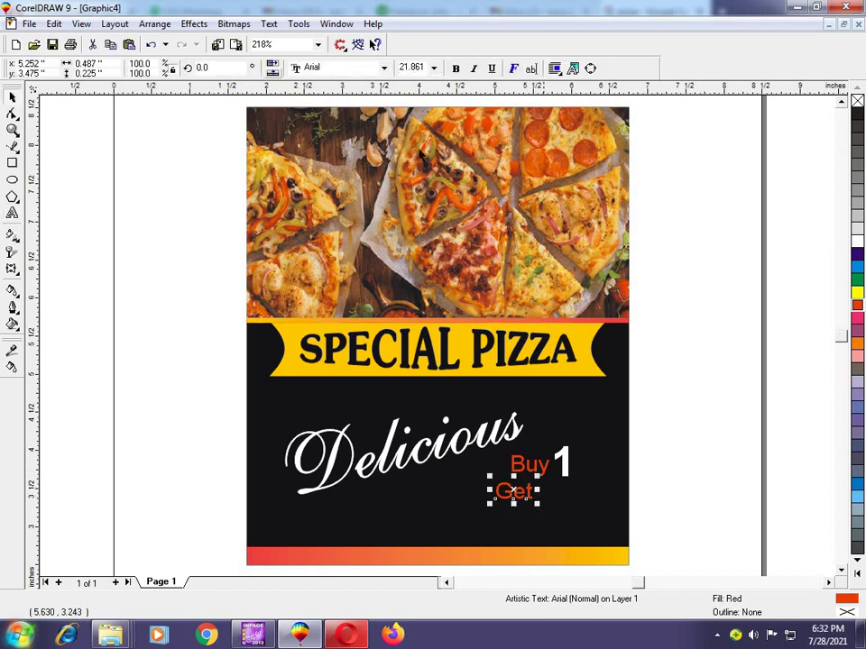
- Make the Get text bold and enlarge it to about 33.4 pt
click(457, 68)
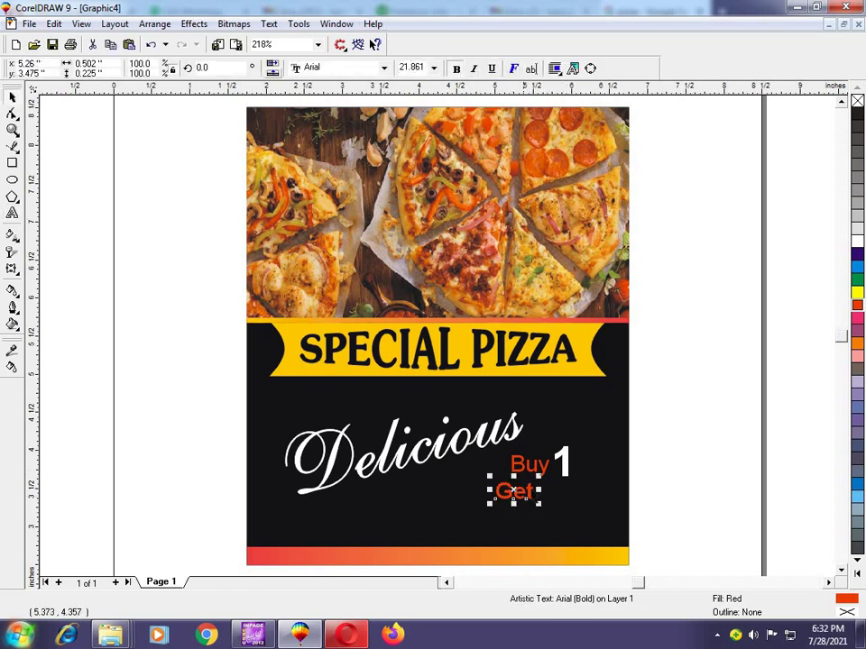
drag(539, 503, 542, 510)
- Try to align the top of the enlarged Get text with the top of the Buy text
shift+click(543, 465)
key(t)
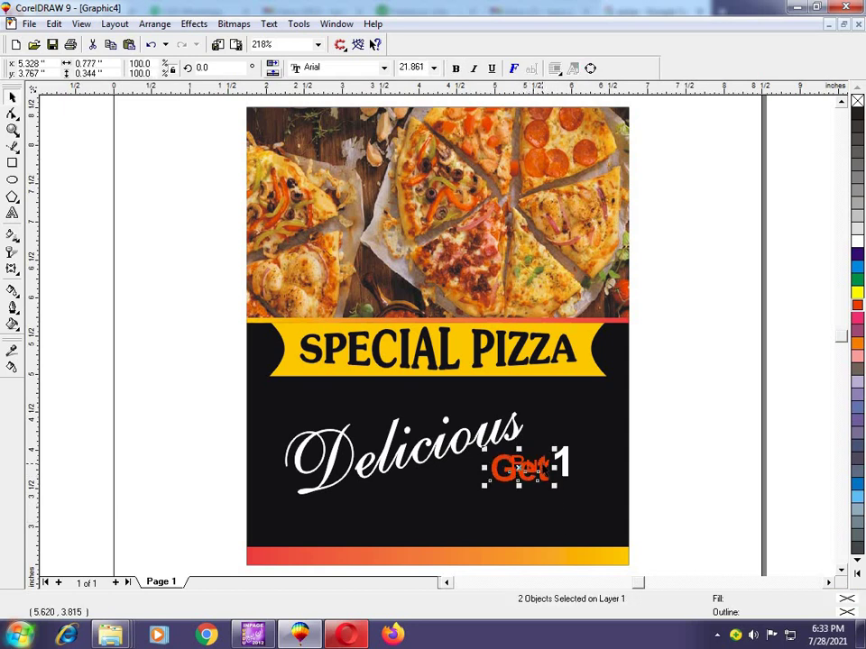
key(ctrl+z)
key(Escape)
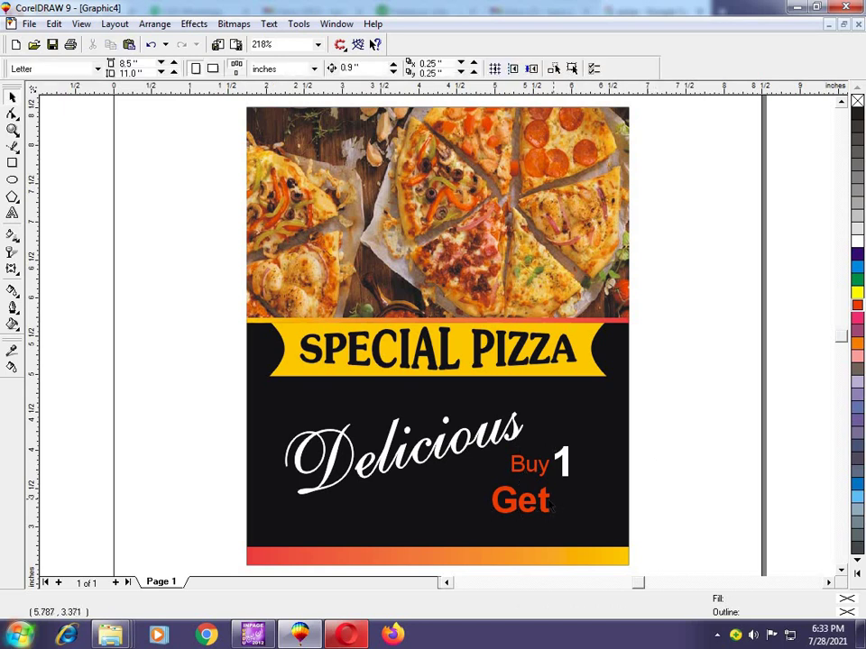
- Fill the Get text with white and nudge it slightly up toward the Buy text
click(550, 504)
click(858, 240)
key(Escape)
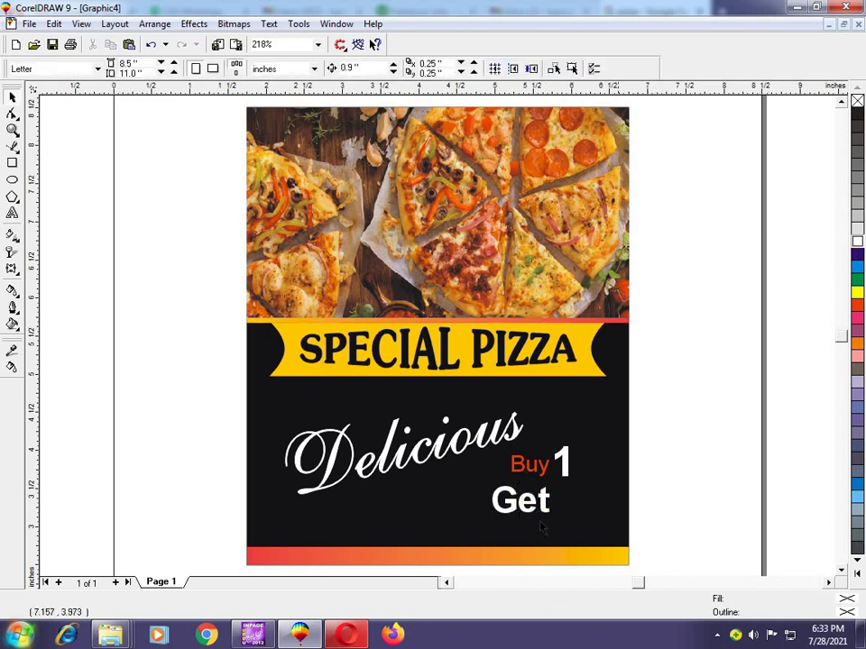
click(547, 505)
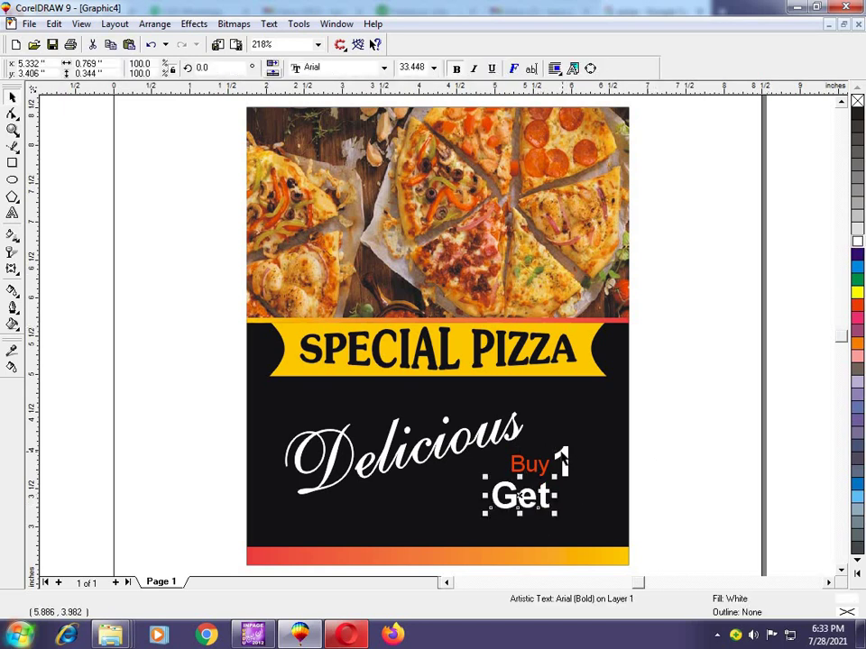
- Duplicate the white number 1 straight down beside Get and change the copy to "3"
drag(561, 462, 561, 496)
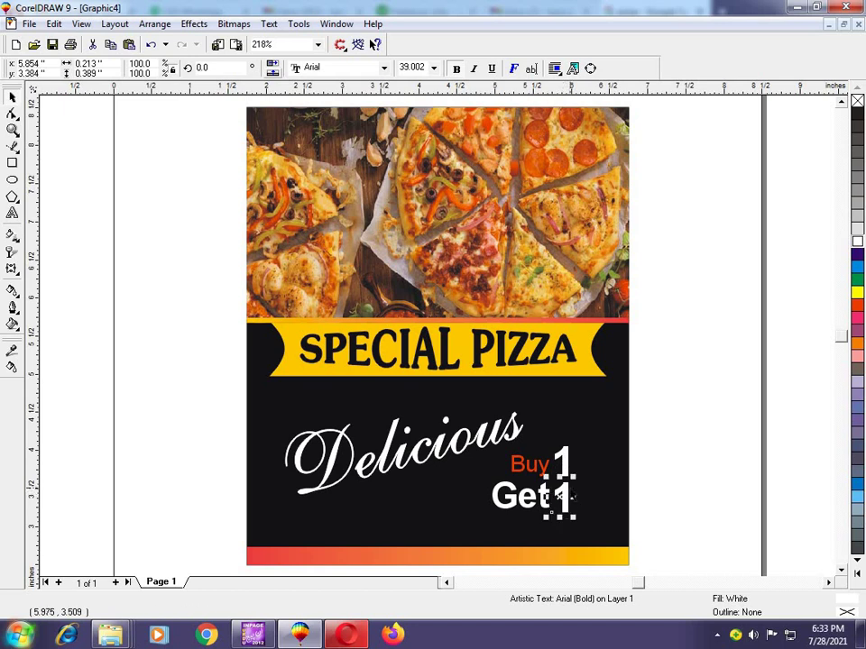
key(F8)
key(ctrl+a)
text(3)
key(ctrl+space)
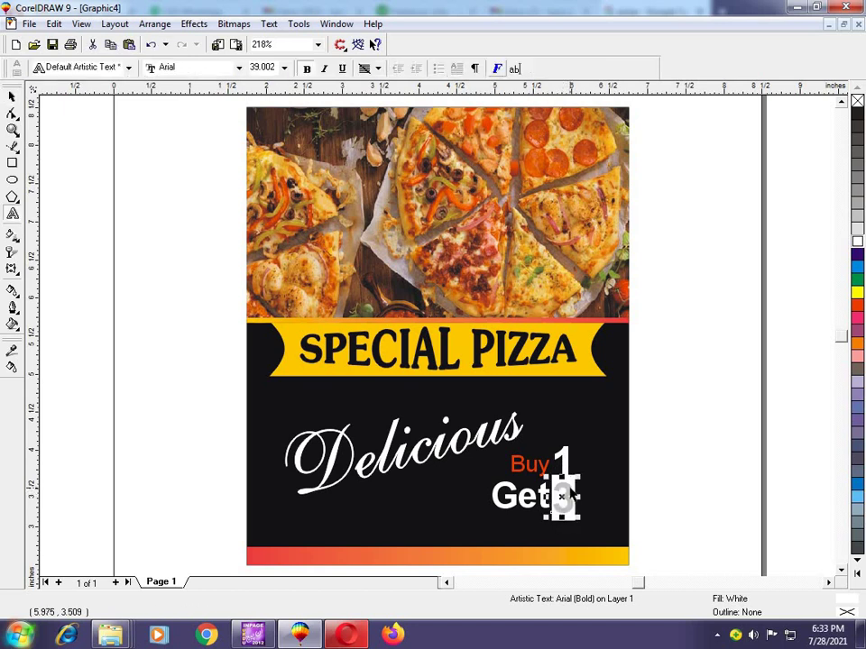
- Enlarge the number 3 to about 67.9 pt and fill it with red
drag(582, 517, 604, 547)
click(859, 308)
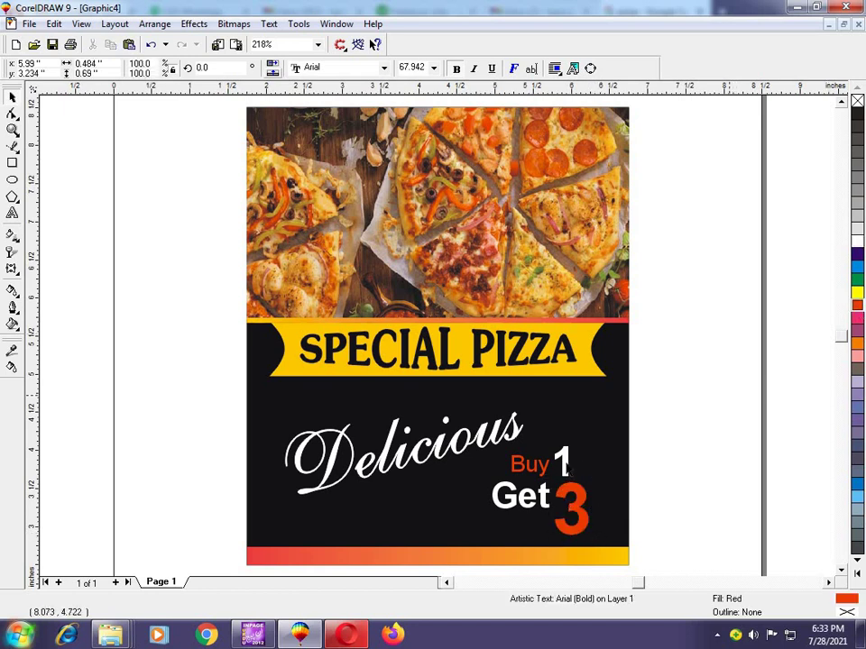
- Move the number 1 slightly right so it sits above the 3
drag(565, 463, 574, 456)
shift+click(576, 504)
key(r)
click(644, 474)
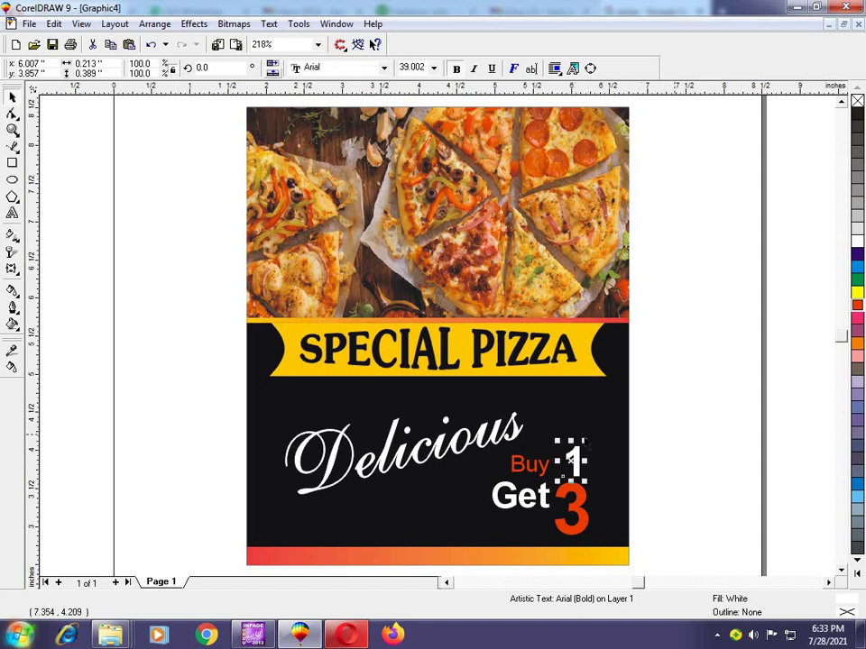
- Draw a closed four-cornered Bezier shape around the Buy 1 Get 3 text, about 2.97 by 1.82 inches, extending past the flyer's right edge
click(675, 434)
click(573, 429)
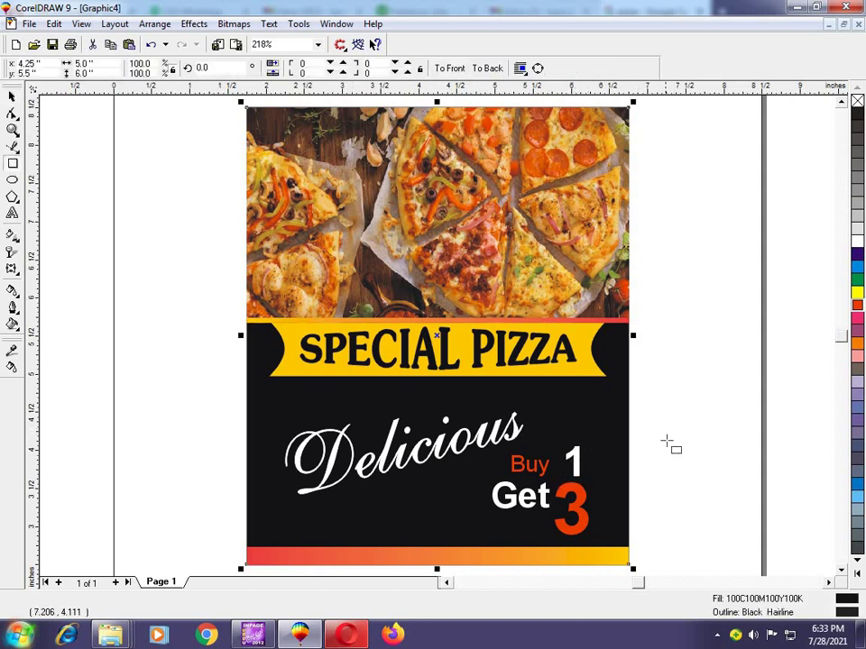
click(56, 178)
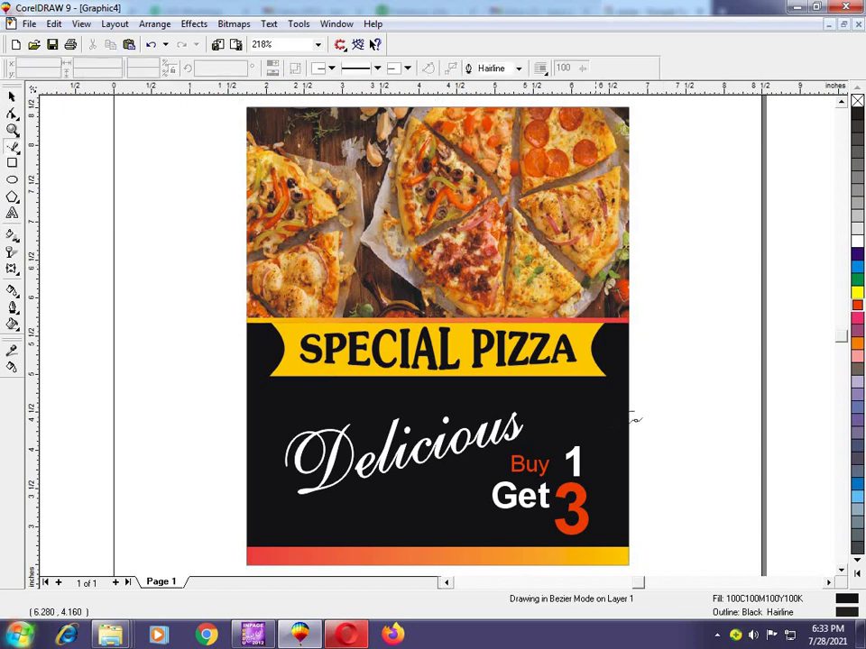
key(Escape)
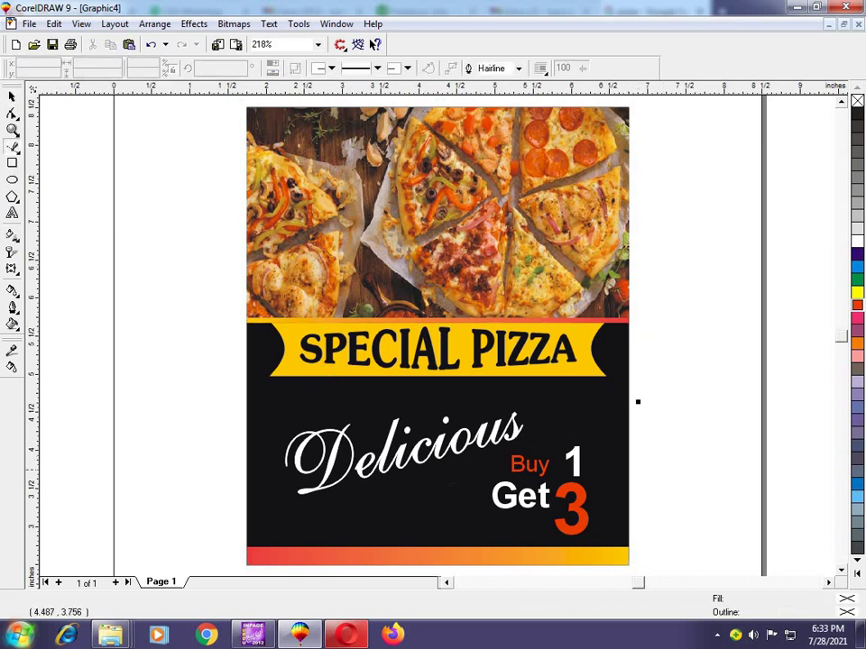
click(415, 482)
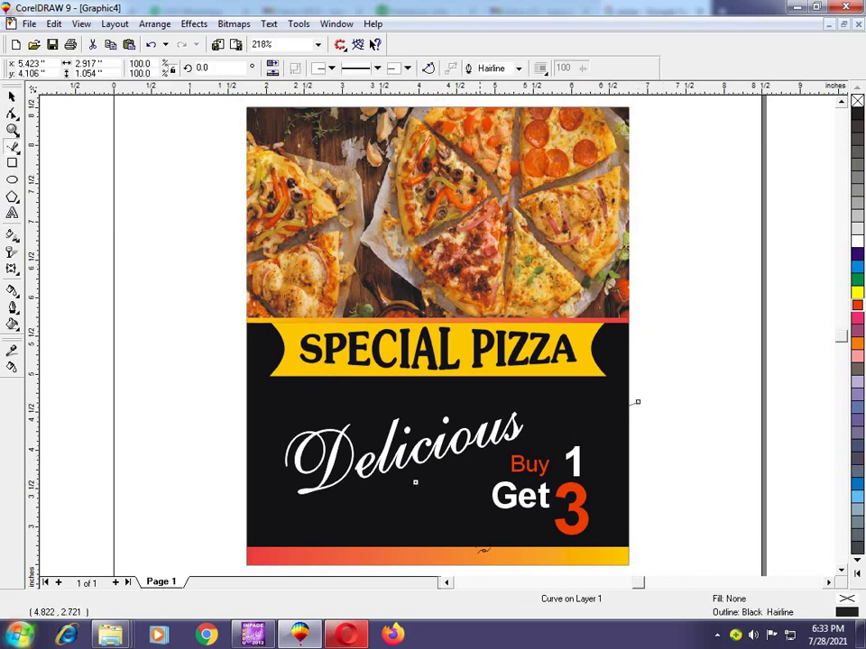
click(475, 541)
click(641, 541)
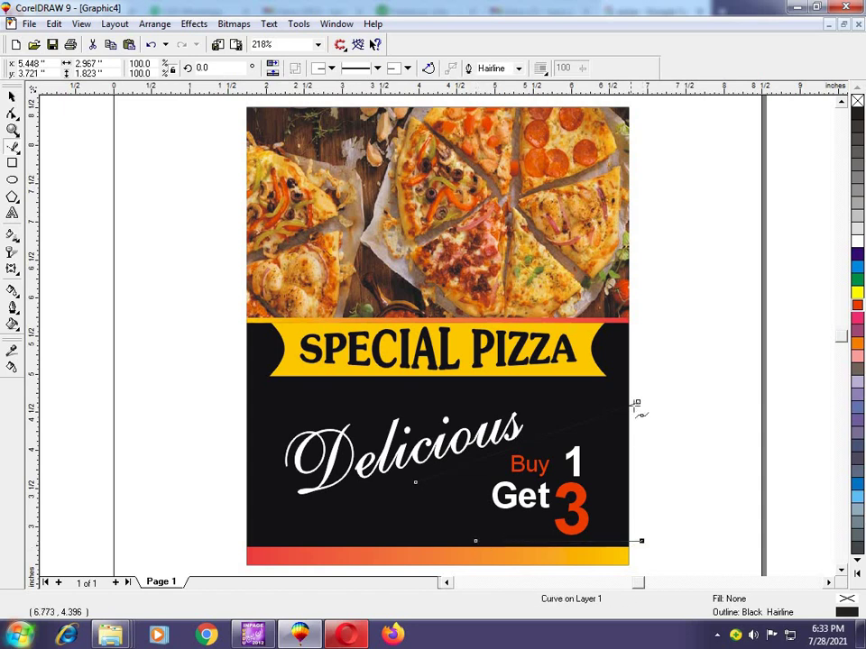
click(638, 402)
- Intersect the four-cornered shape with the black background rectangle and delete the original shape that overhangs the flyer
key(space)
shift+click(606, 395)
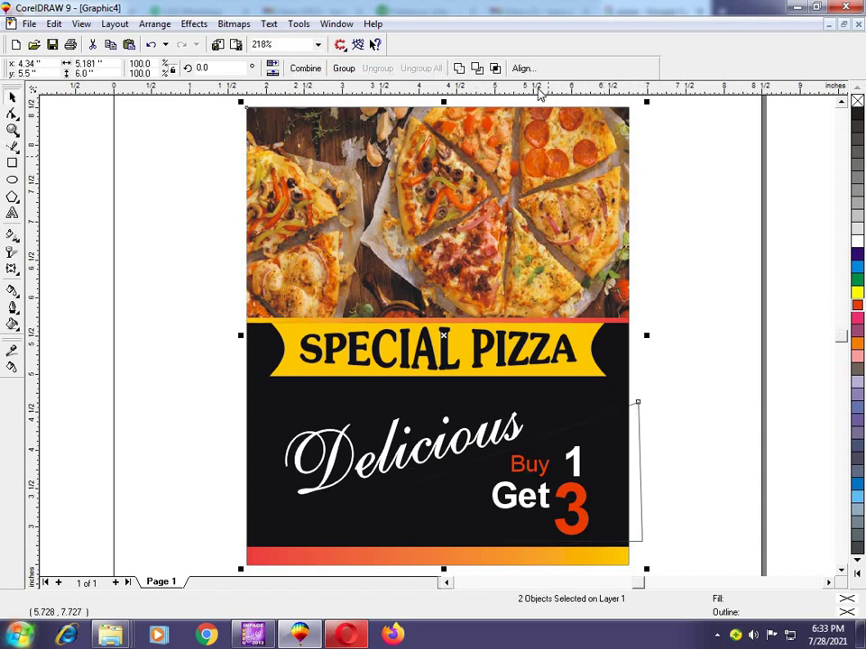
click(498, 70)
click(768, 277)
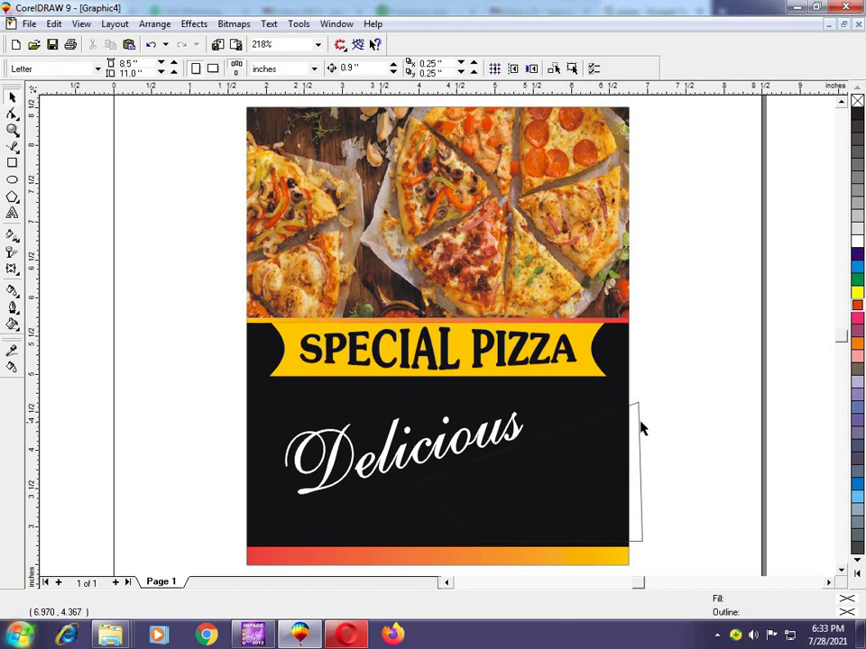
click(638, 420)
key(space)
- Fill the intersected shape with Deep Yellow and remove its outline
click(641, 428)
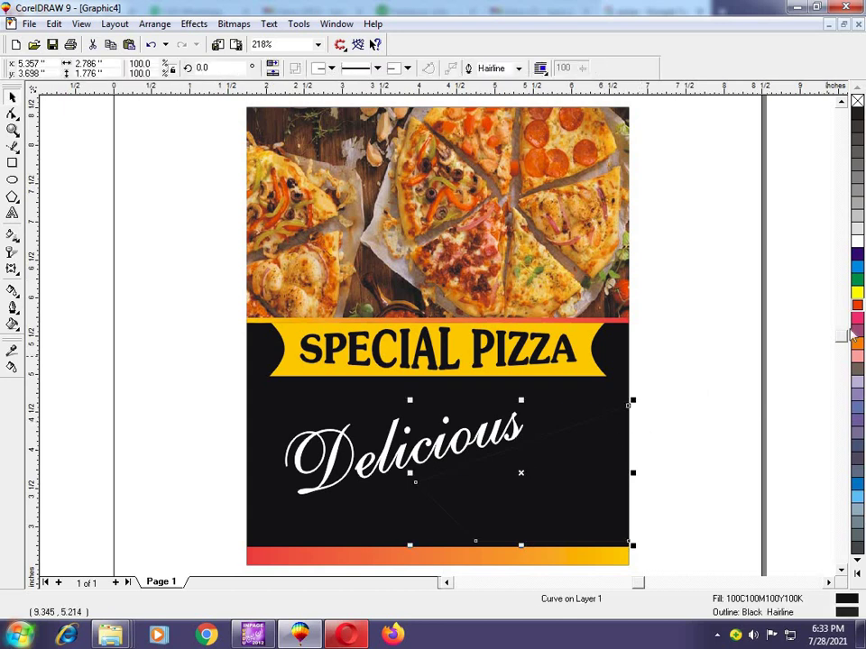
click(858, 575)
click(842, 443)
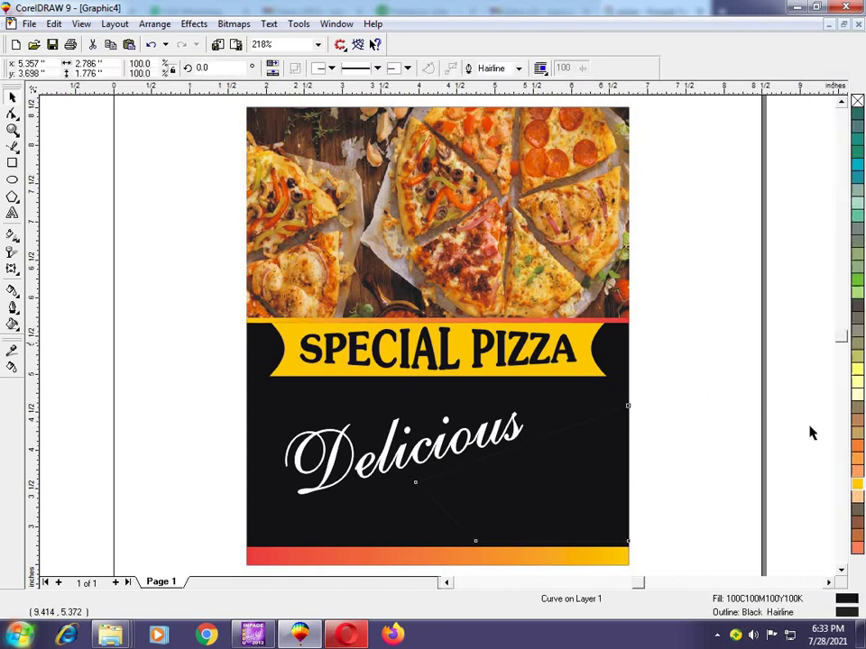
right_click(856, 101)
key(Escape)
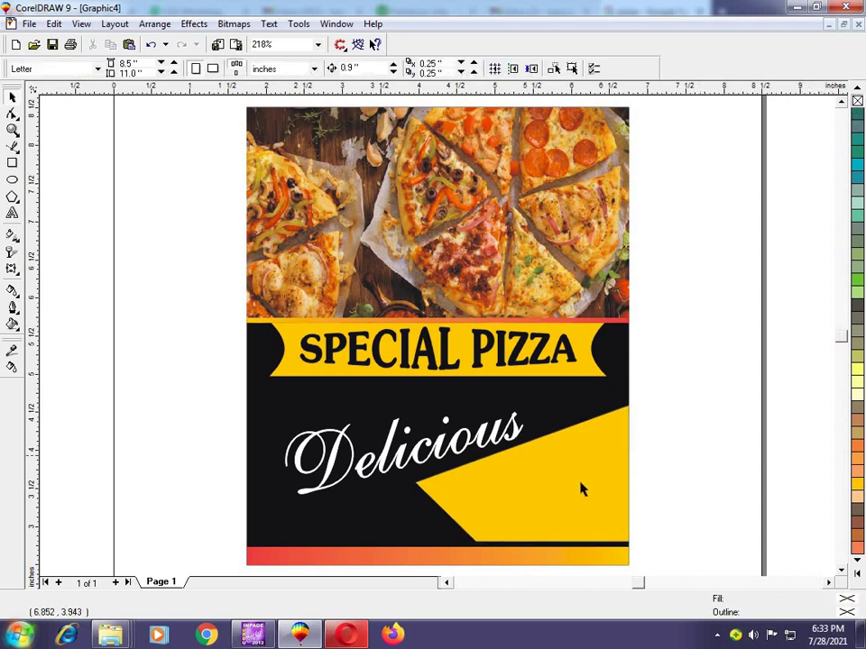
- Reshape the yellow shape to about 2.89 by 1.73 inches by moving its left corner outward and its upper right corner slightly down
click(577, 490)
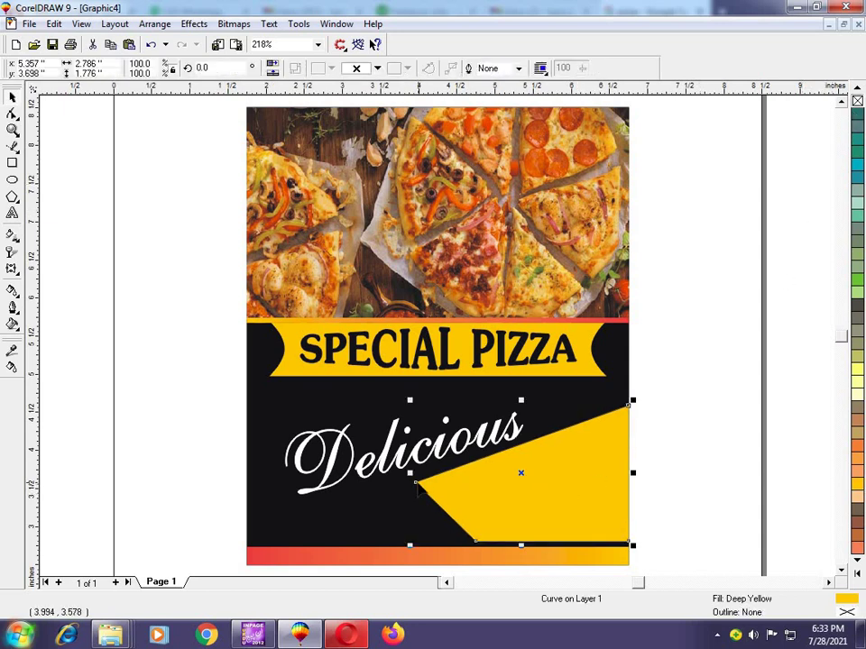
drag(417, 485, 405, 478)
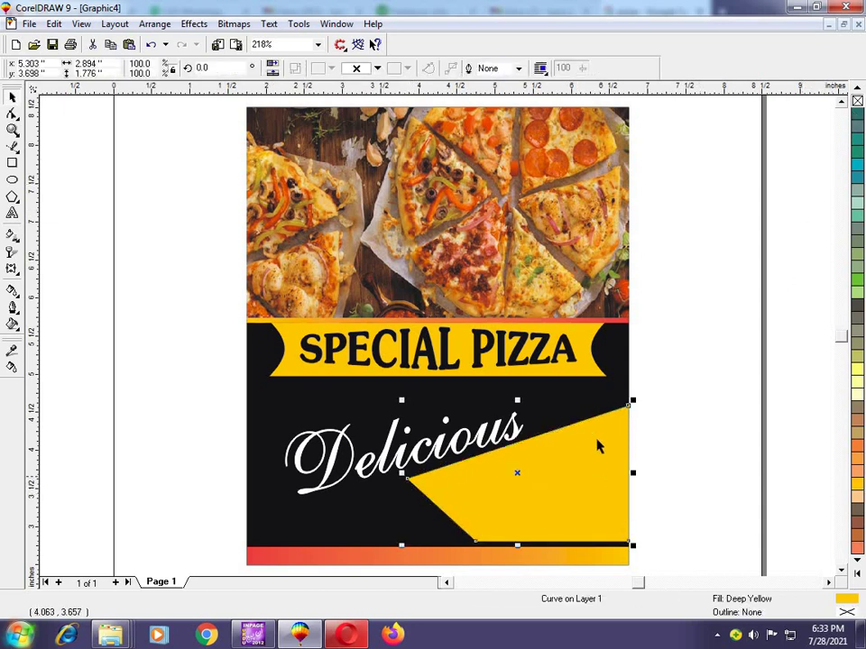
drag(629, 406, 630, 410)
click(654, 426)
click(568, 463)
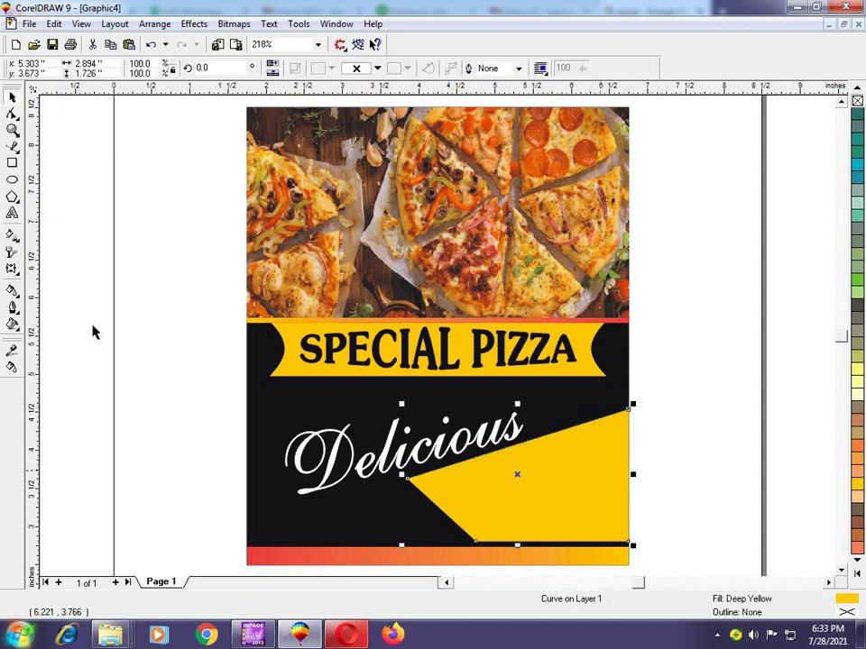
- Apply a vertical linear fountain fill to the offer shape, running from deep yellow at the top to red at the bottom
click(11, 237)
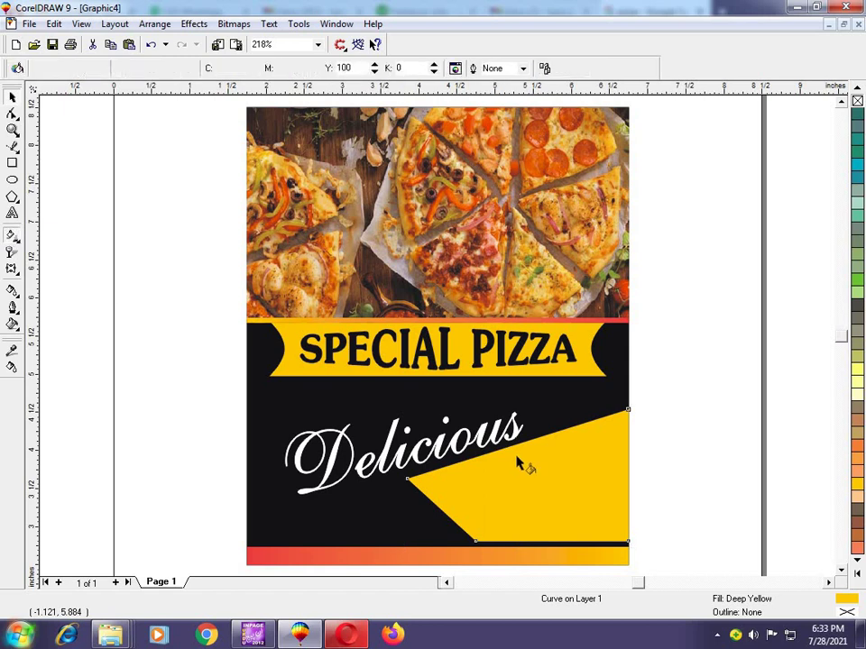
drag(520, 452, 521, 519)
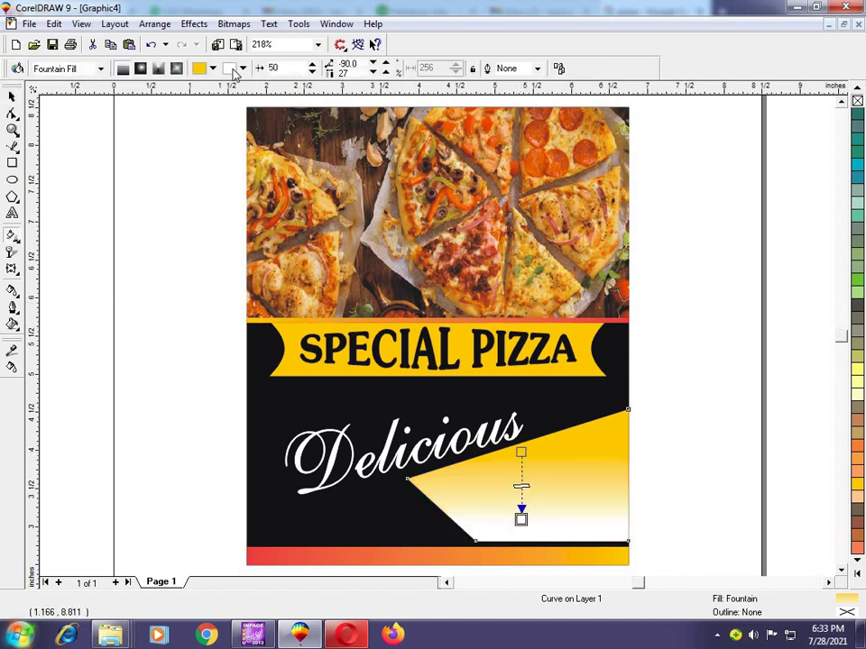
click(241, 70)
click(240, 97)
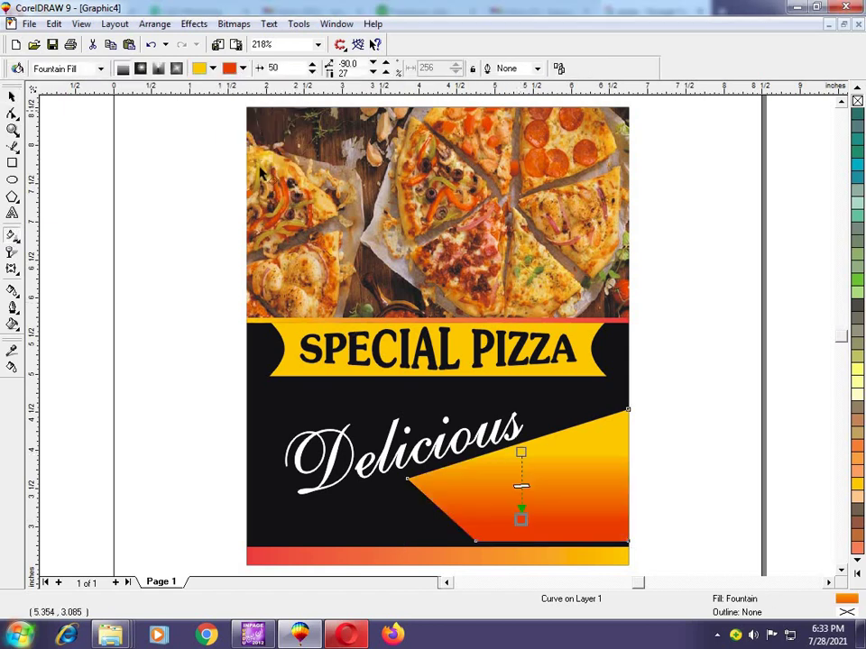
- Send the gradient shape and the black background rectangle behind the offer text
key(space)
shift+click(281, 416)
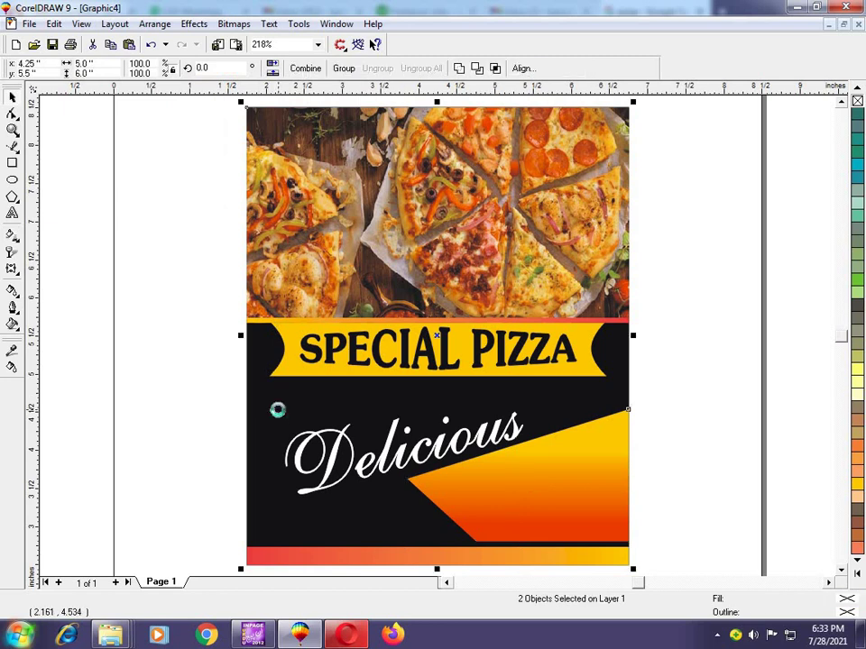
click(798, 475)
- Fill the number 3 with the 100C100M100Y100K black
click(584, 512)
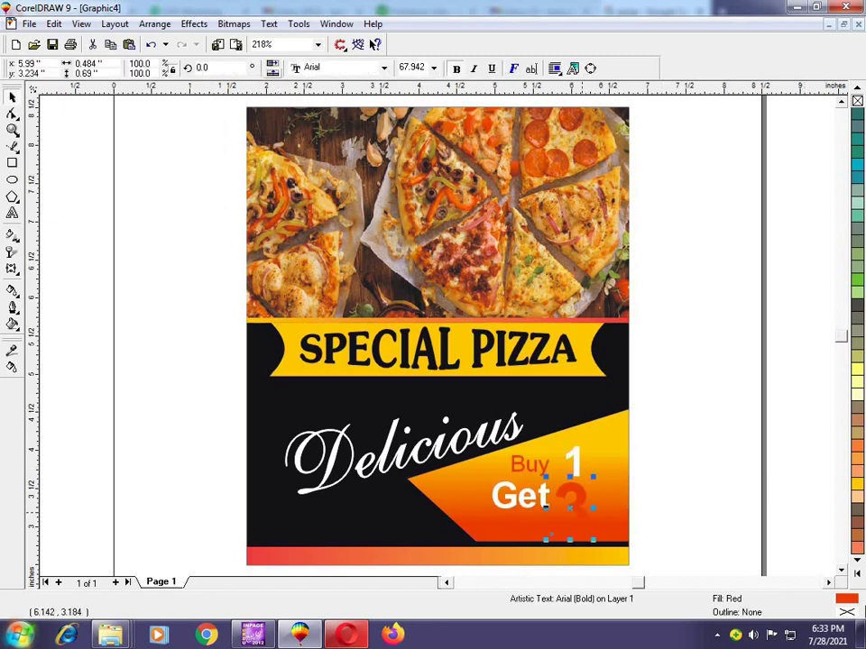
click(860, 578)
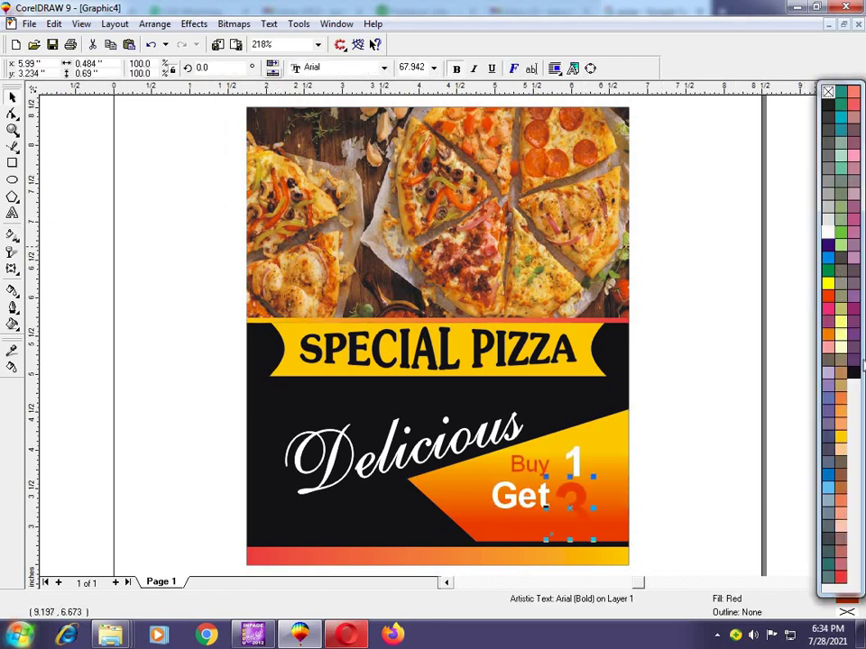
click(853, 373)
click(773, 388)
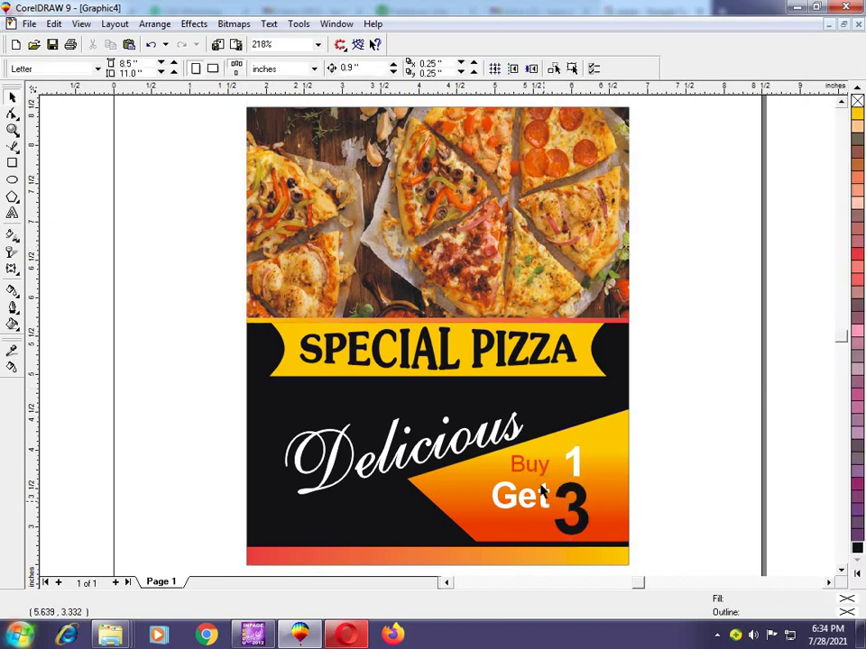
- Fill the Buy text with black
click(542, 472)
click(860, 578)
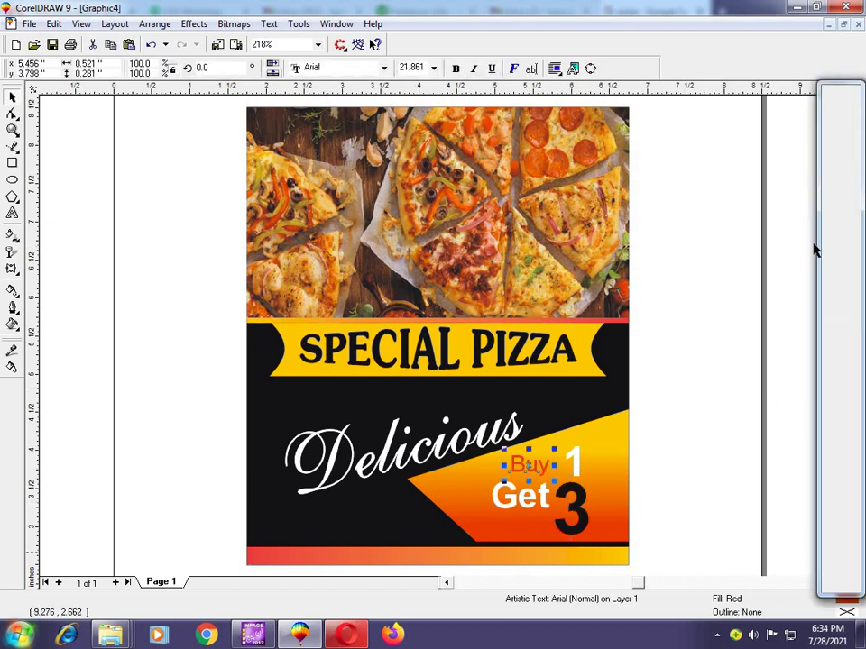
click(830, 102)
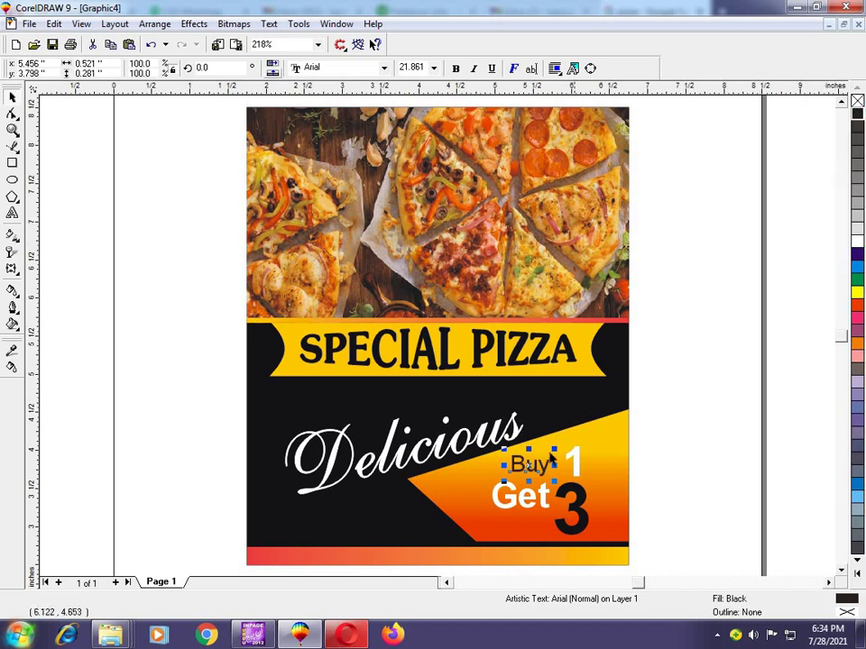
click(860, 578)
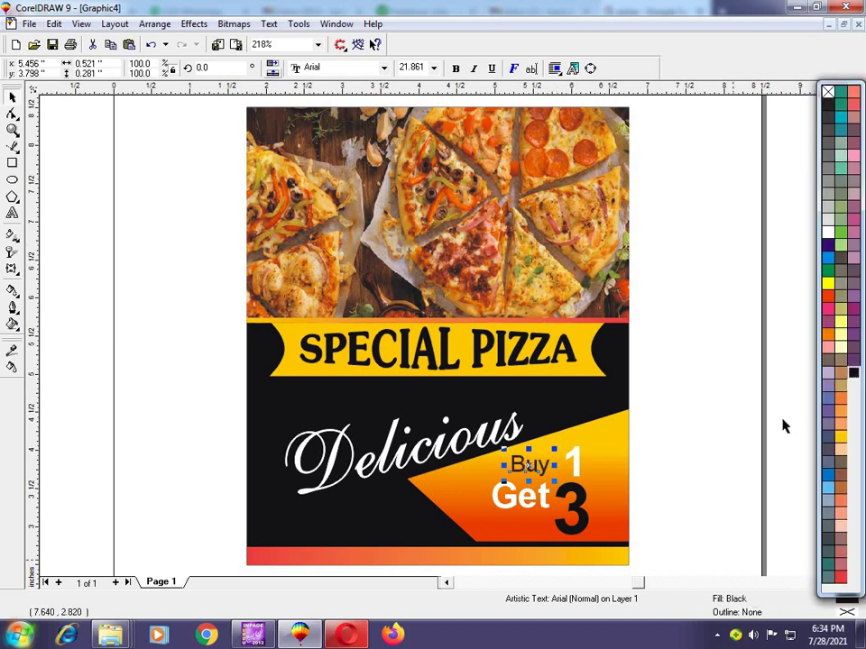
click(649, 489)
- Give the number 1 and the Get text a 0.5 mm black outline behind the fill, with rounded corners and scaling with the image
click(574, 462)
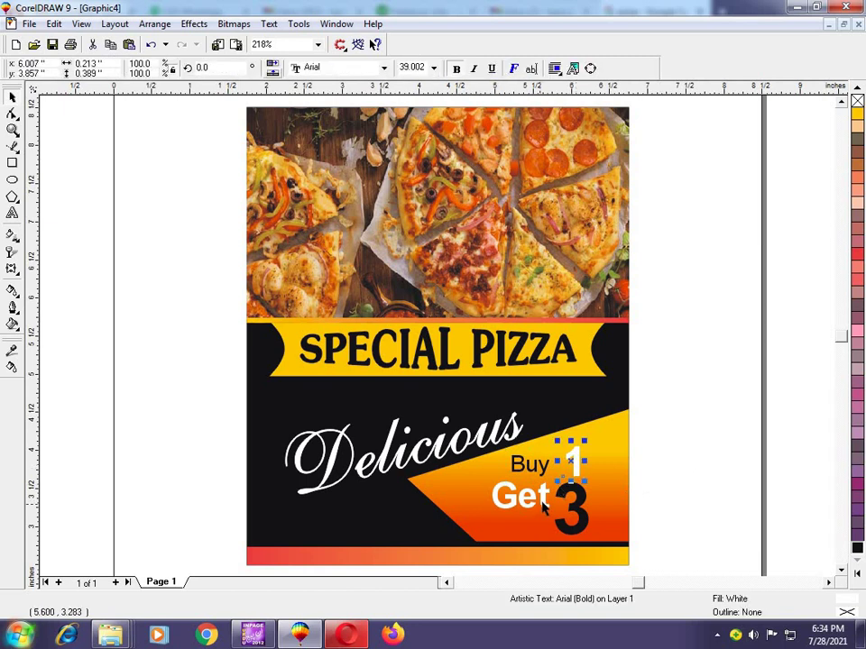
shift+click(521, 496)
click(857, 577)
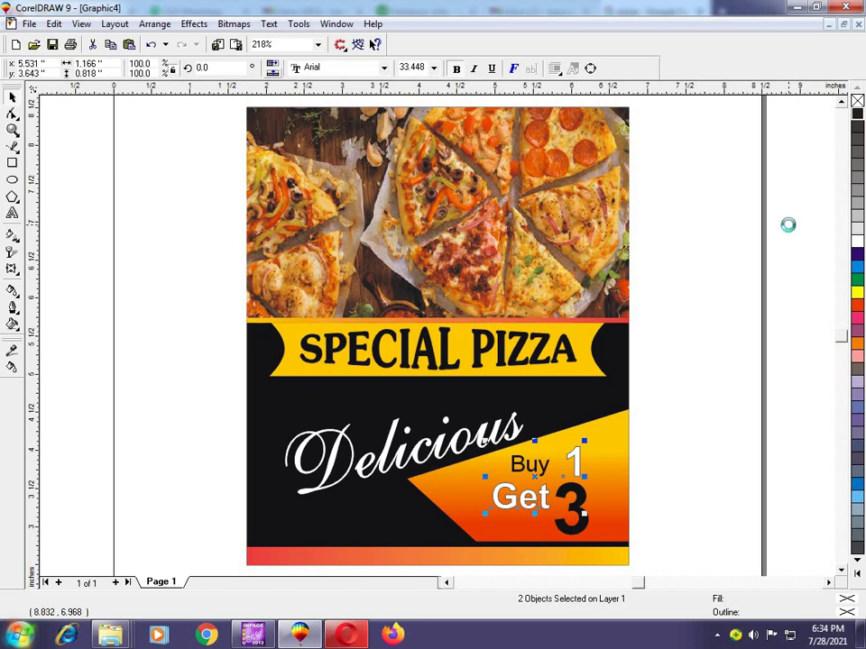
key(F12)
double_click(330, 235)
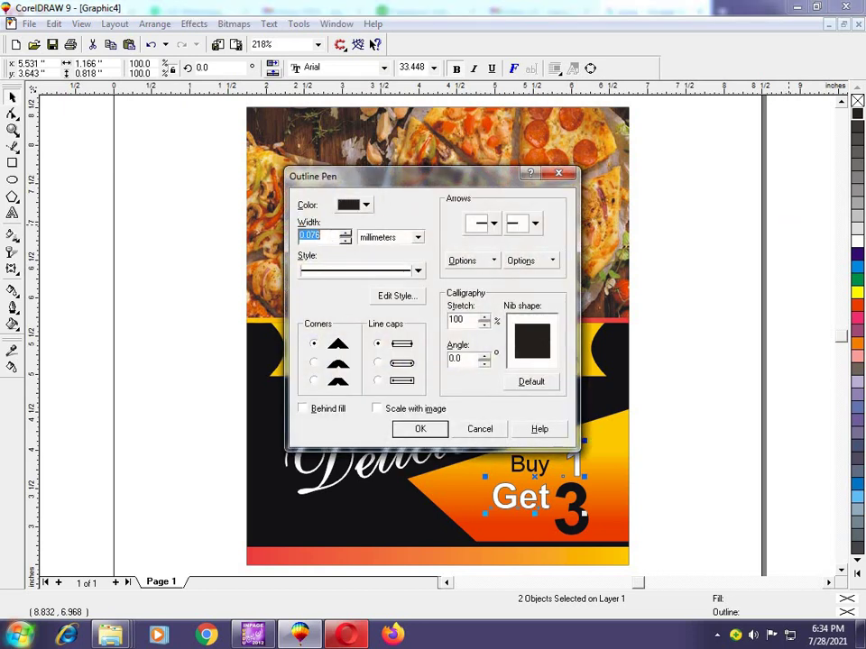
text(.5)
click(303, 409)
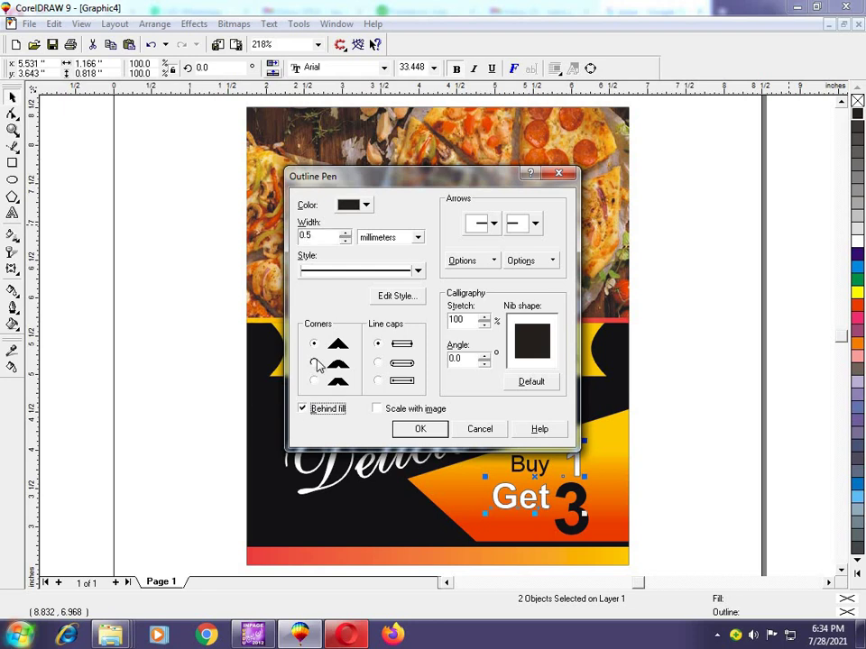
click(314, 362)
click(378, 408)
key(Return)
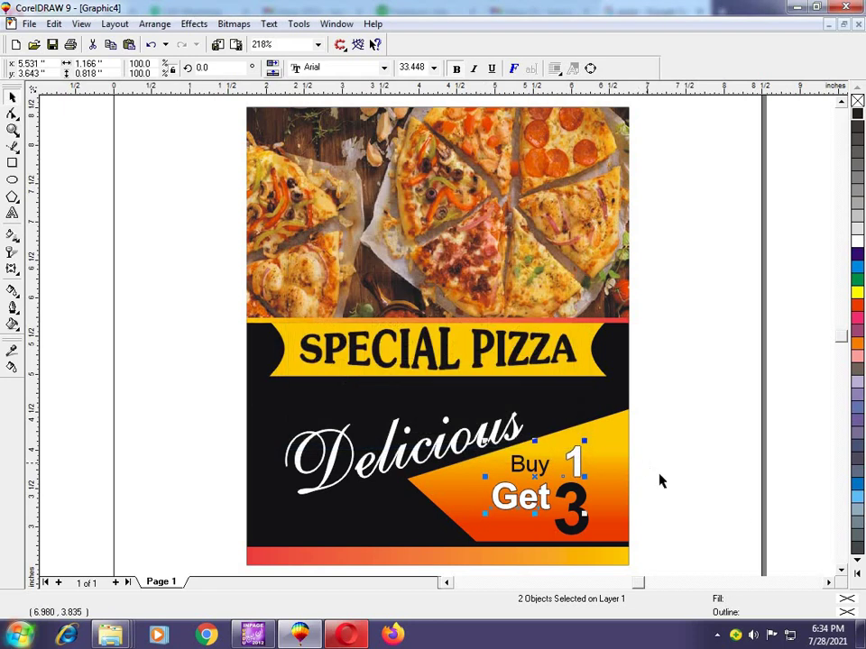
click(671, 477)
key(Tab)
click(671, 443)
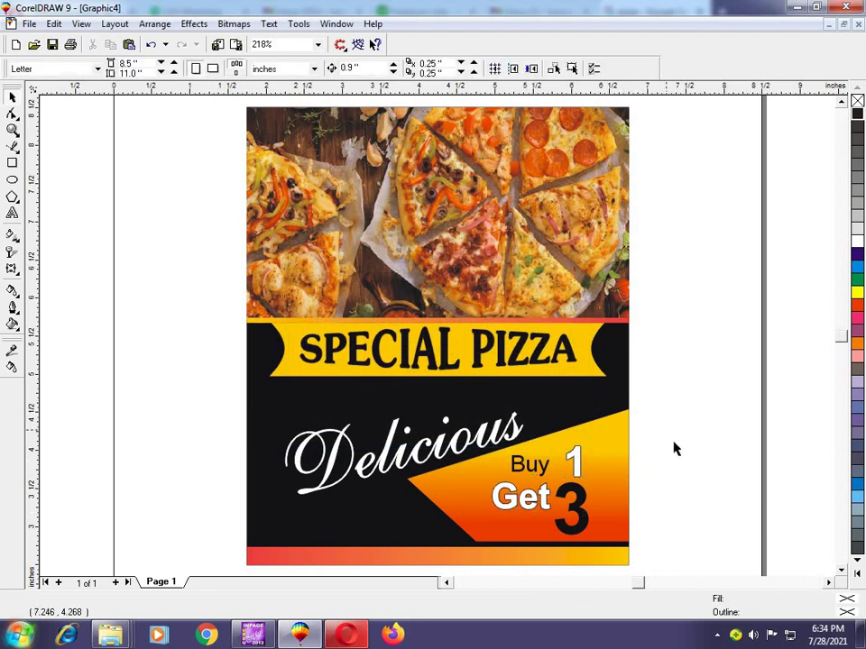
key(Tab)
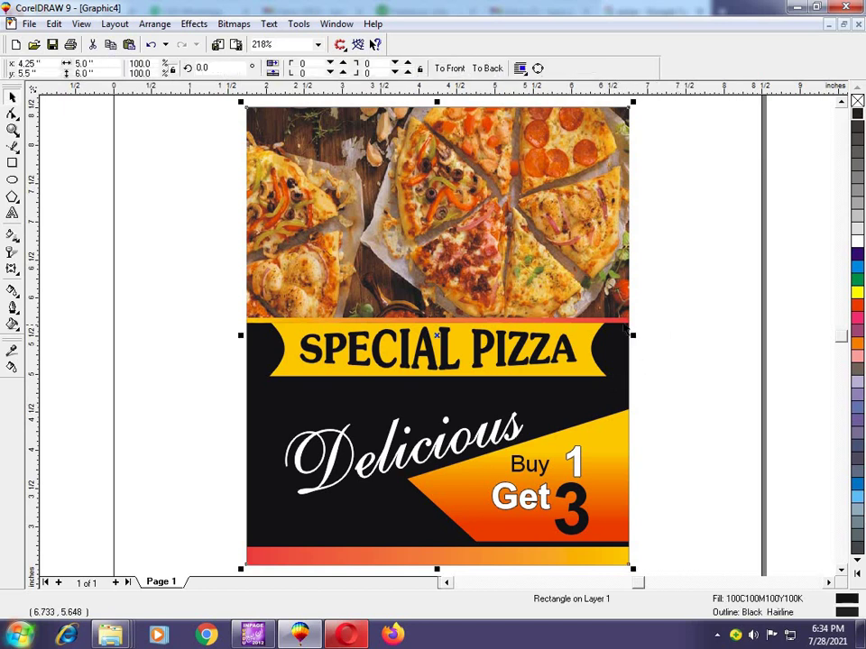
key(Tab)
click(669, 421)
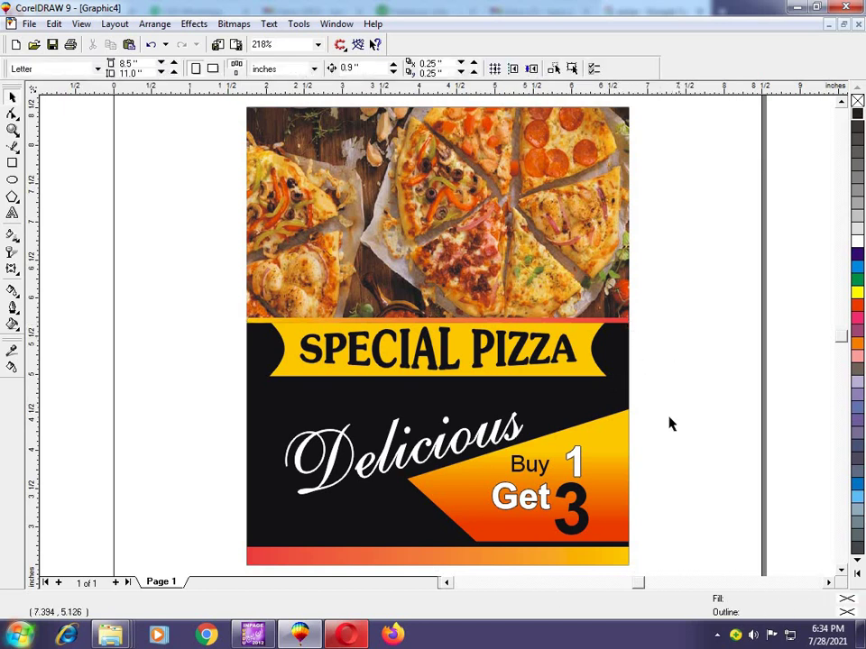
click(555, 363)
click(89, 294)
- Add the artistic text "Thanks for Watching" beside the flyer
click(13, 214)
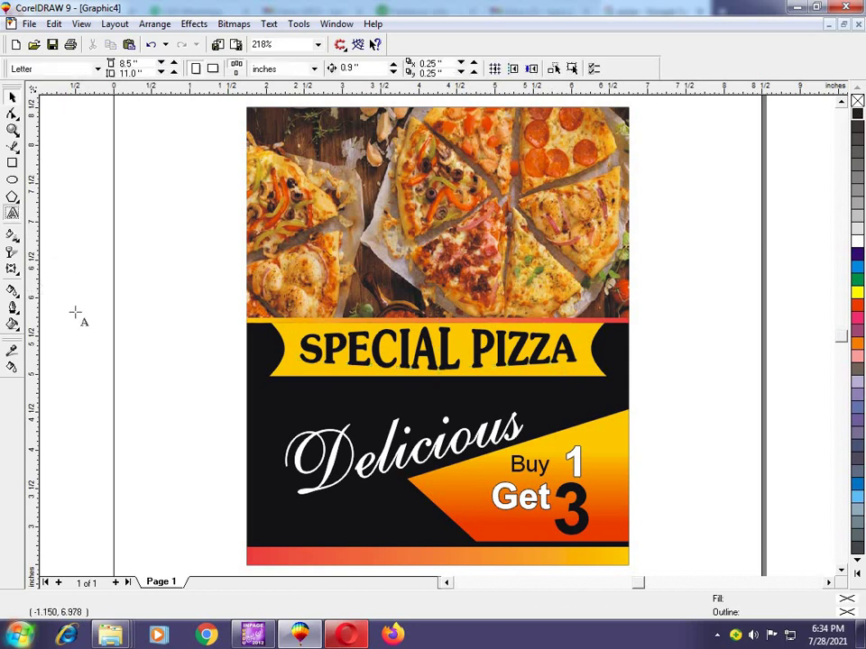
click(78, 312)
text(T)
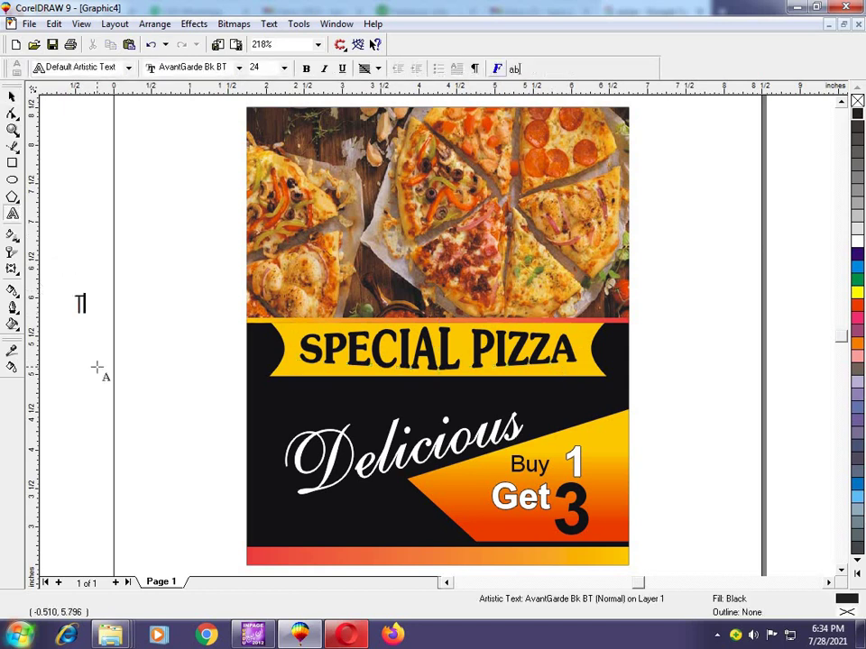
text(hanks)
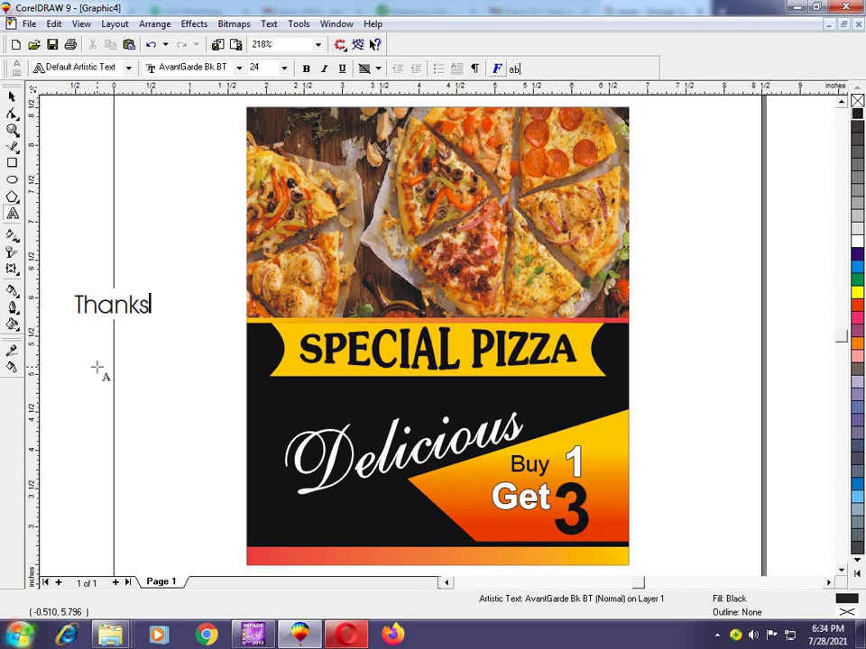
text( for Wal)
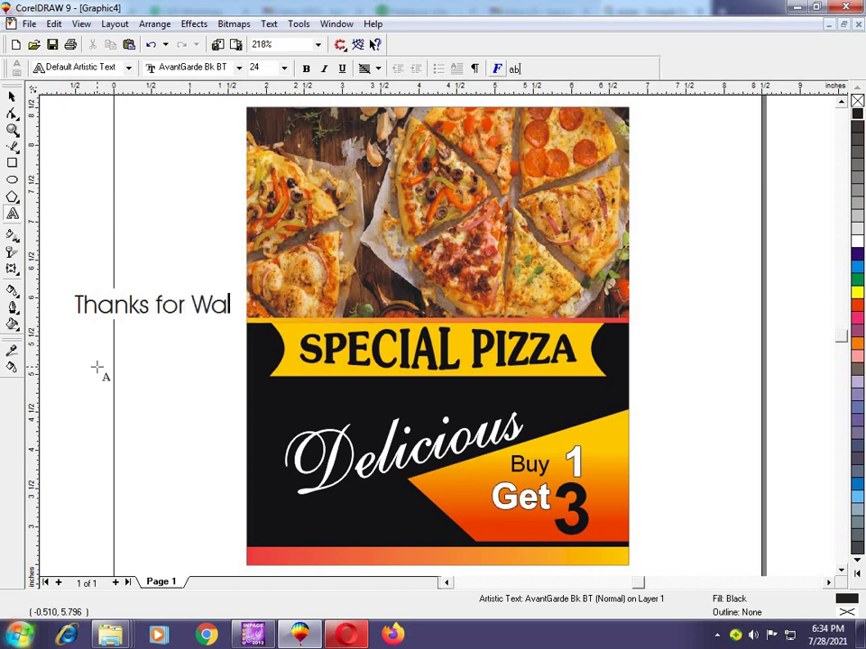
key(BackSpace)
text(tching)
key(ctrl+space)
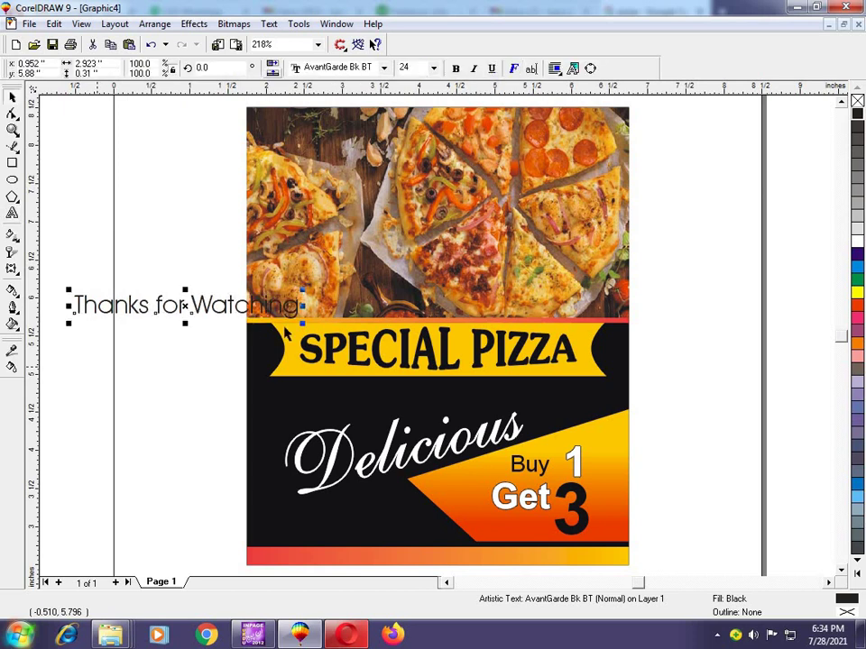
- Move the Thanks for Watching text to the lower black area beneath Delicious and set its font to ShelleyAllegro BT
drag(184, 308, 381, 532)
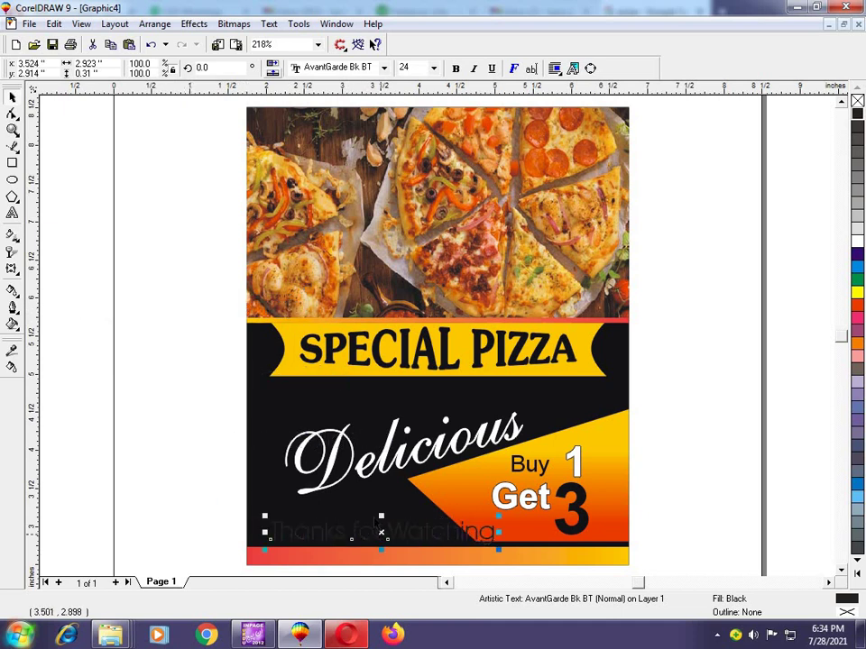
click(337, 67)
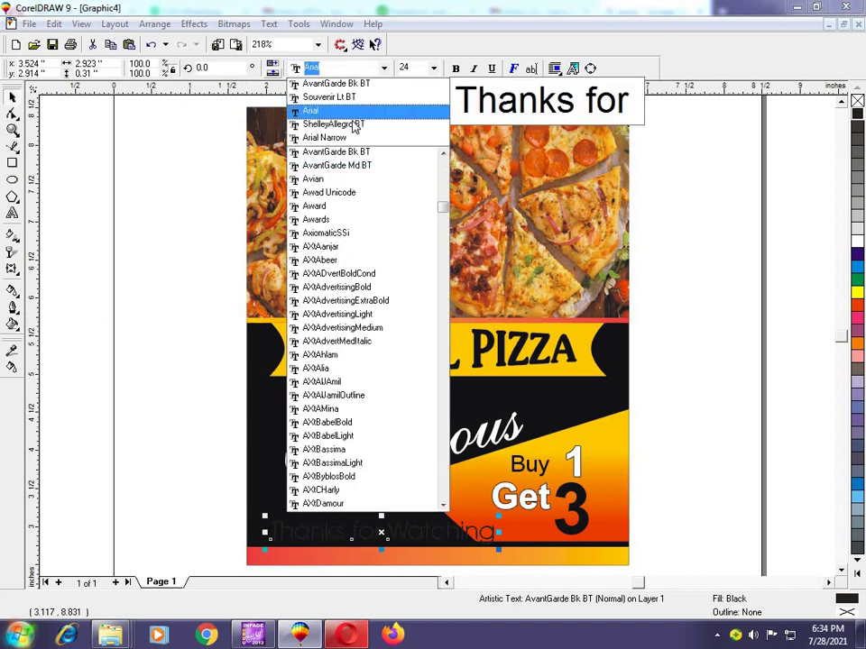
click(355, 124)
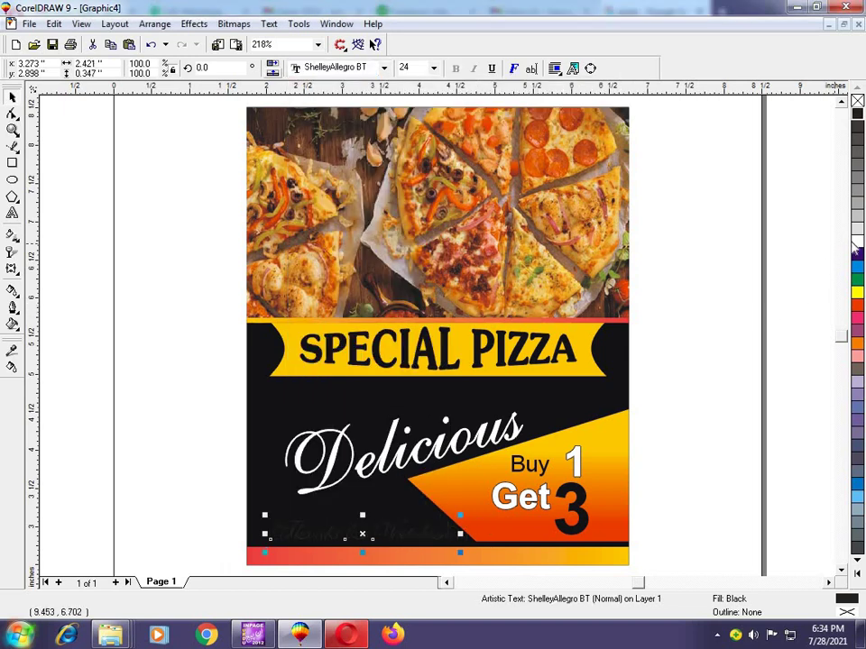
- Color the Thanks for Watching text white with a white outline and shrink it to about 2.13 inches wide beside the offer shape
click(857, 245)
drag(460, 552, 408, 538)
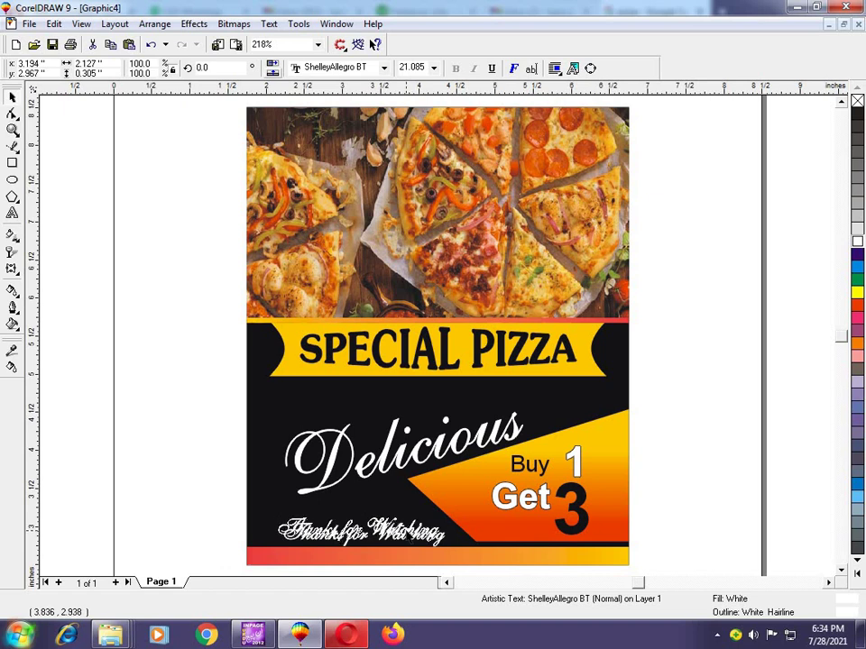
click(407, 537)
- Change the fill and outline of the Thanks for Watching text to yellow
click(856, 294)
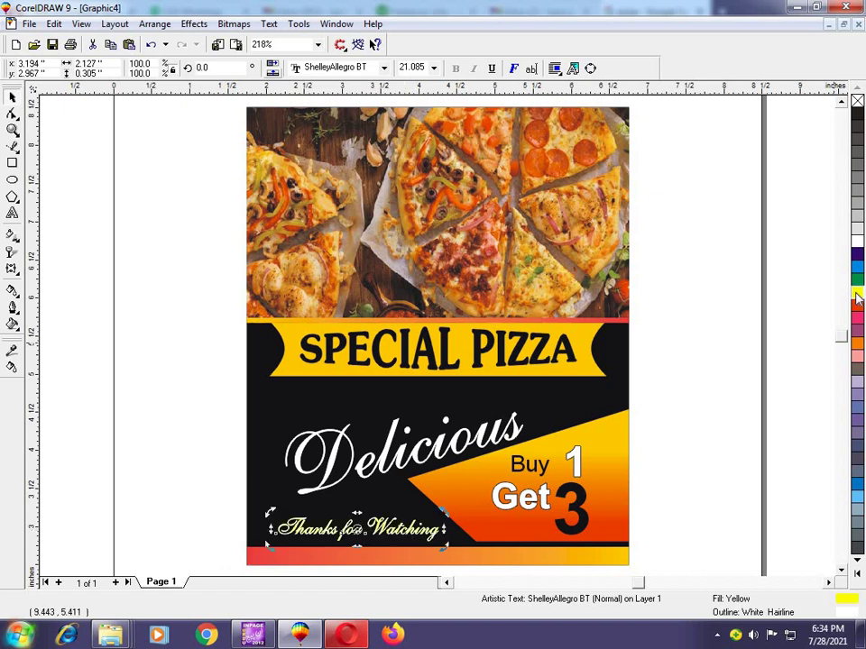
right_click(856, 293)
click(693, 399)
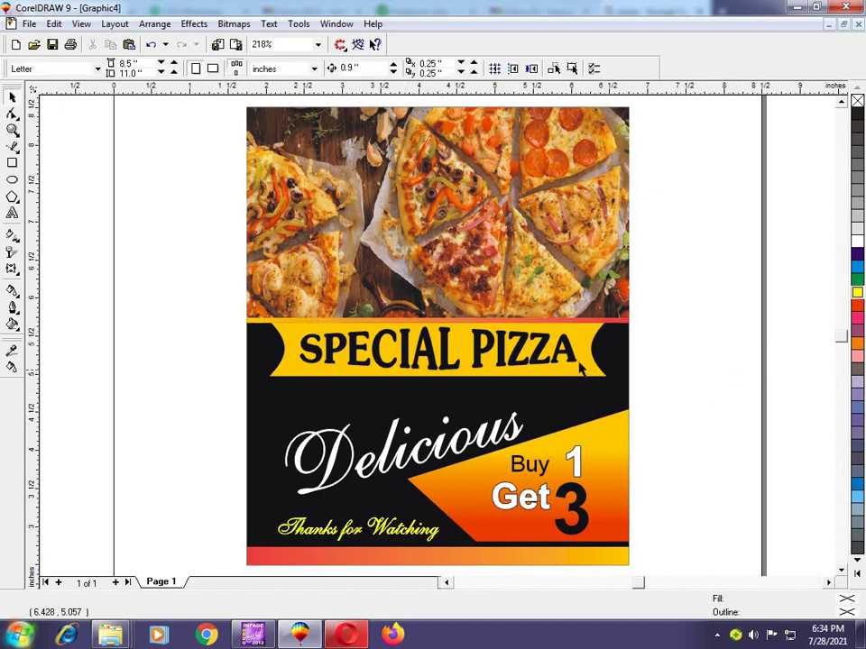